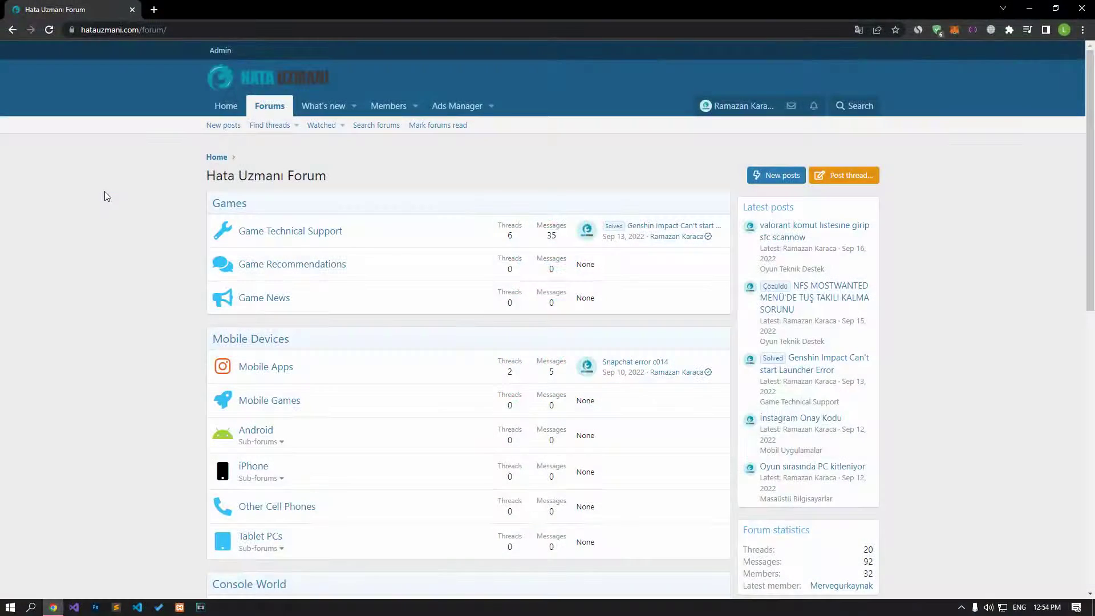
# - Scroll the forum, click Post thread, and scroll through the FIFA 23 setup-error fixes
pyautogui.scroll(-10, 105, 197)
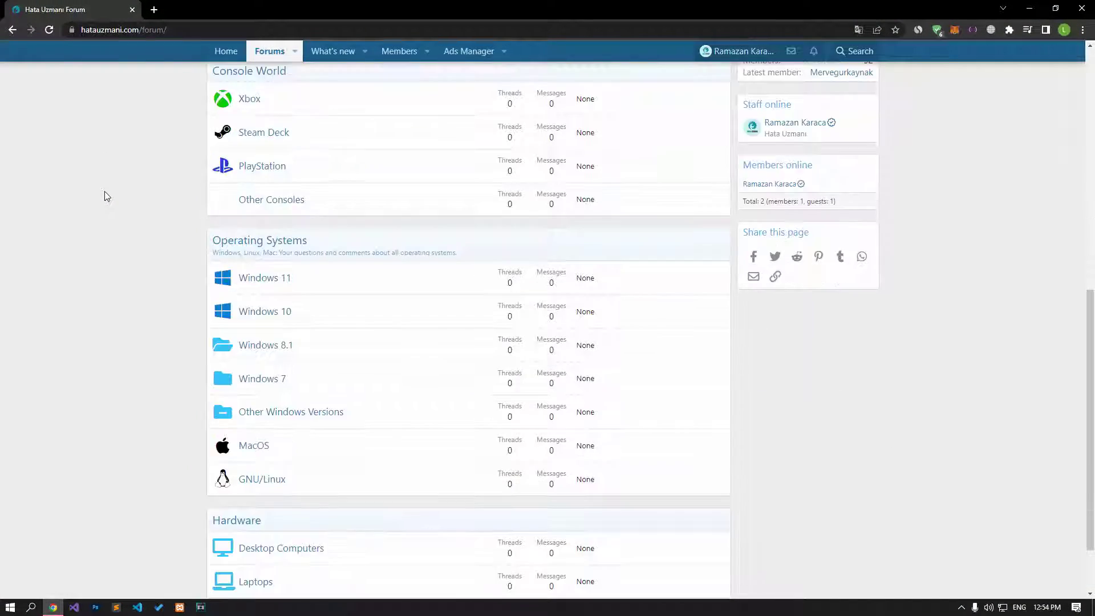
pyautogui.scroll(10, 104, 193)
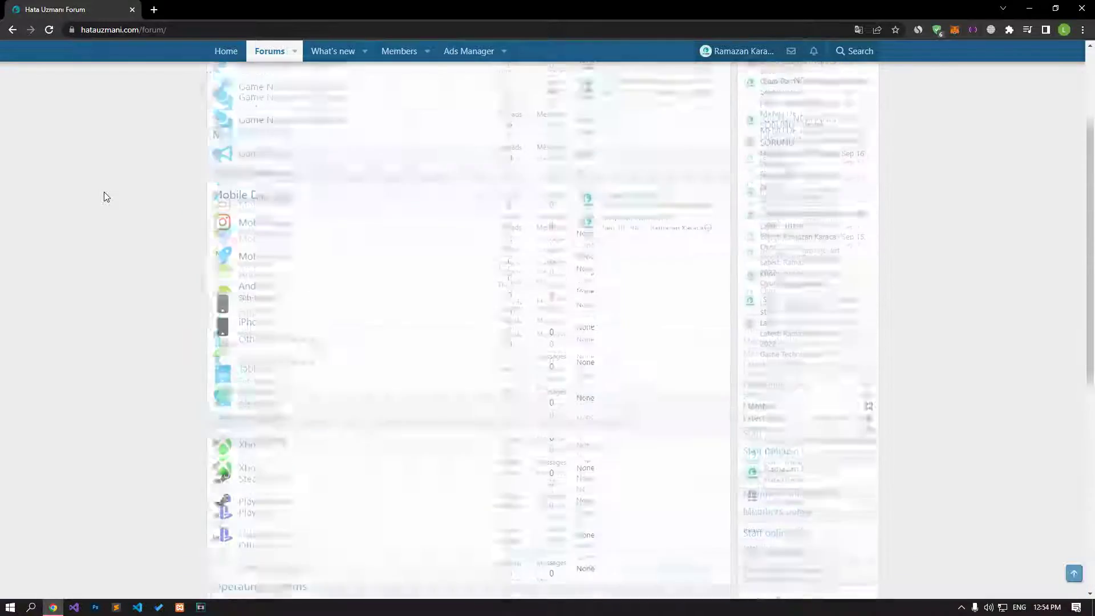
pyautogui.click(869, 178)
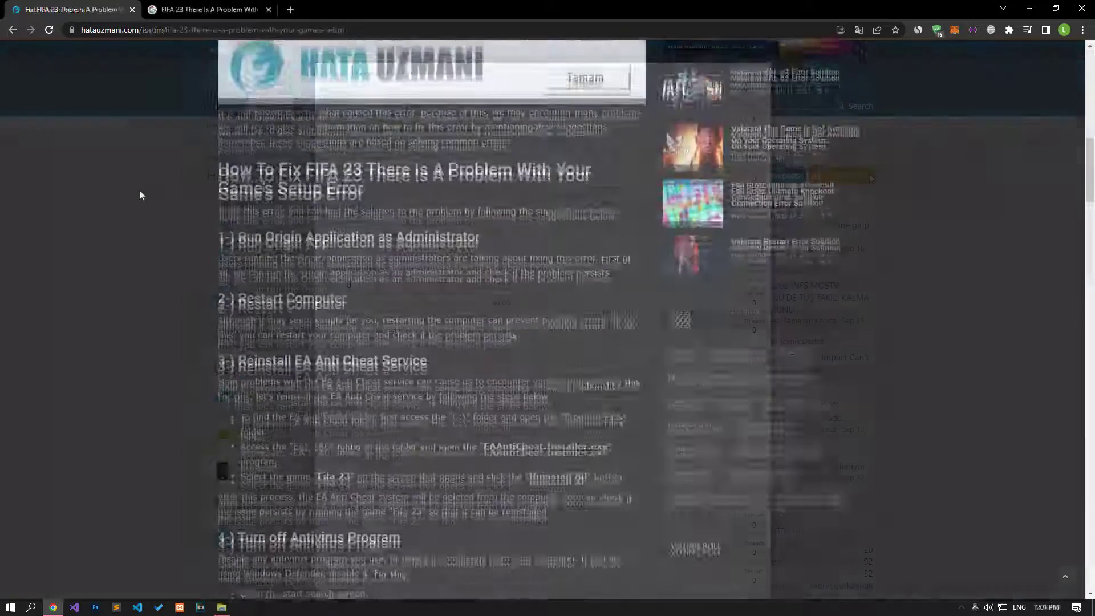
pyautogui.scroll(-3, 140, 190)
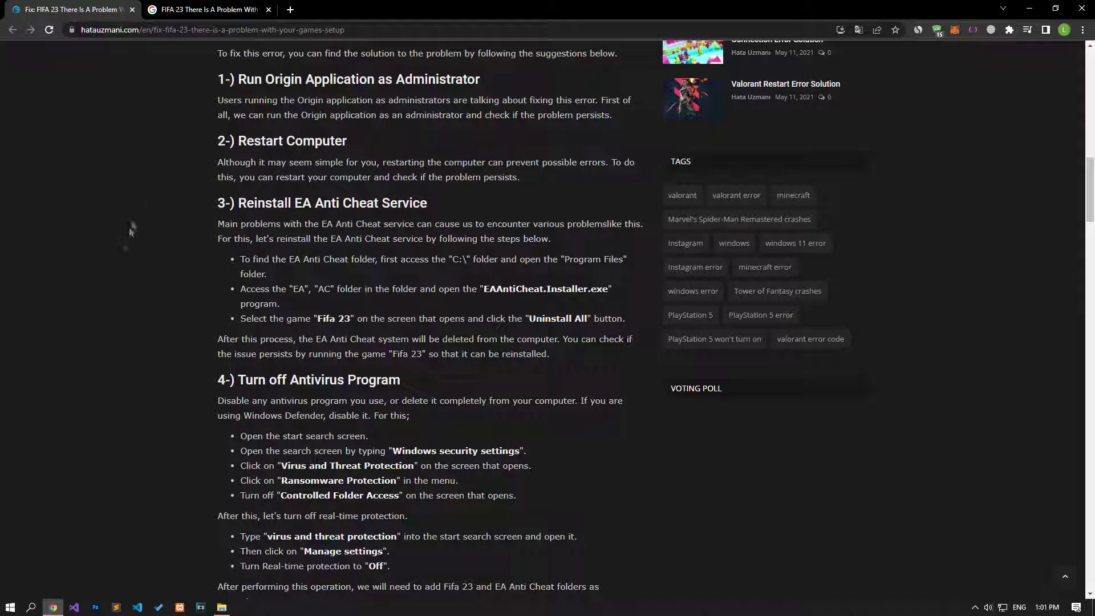
pyautogui.click(11, 607)
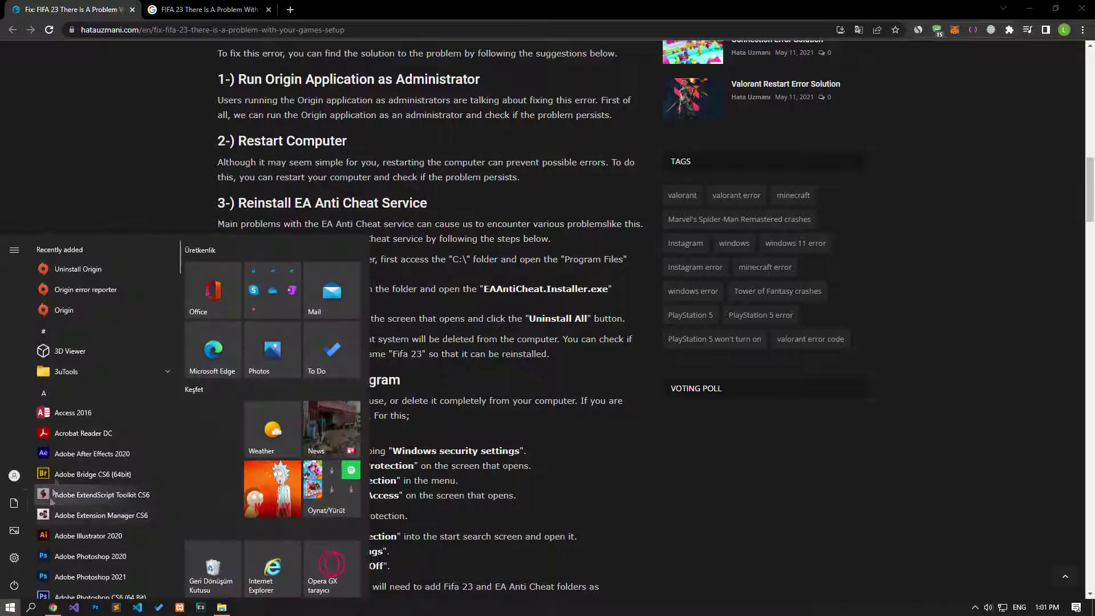
pyautogui.rightClick(80, 313)
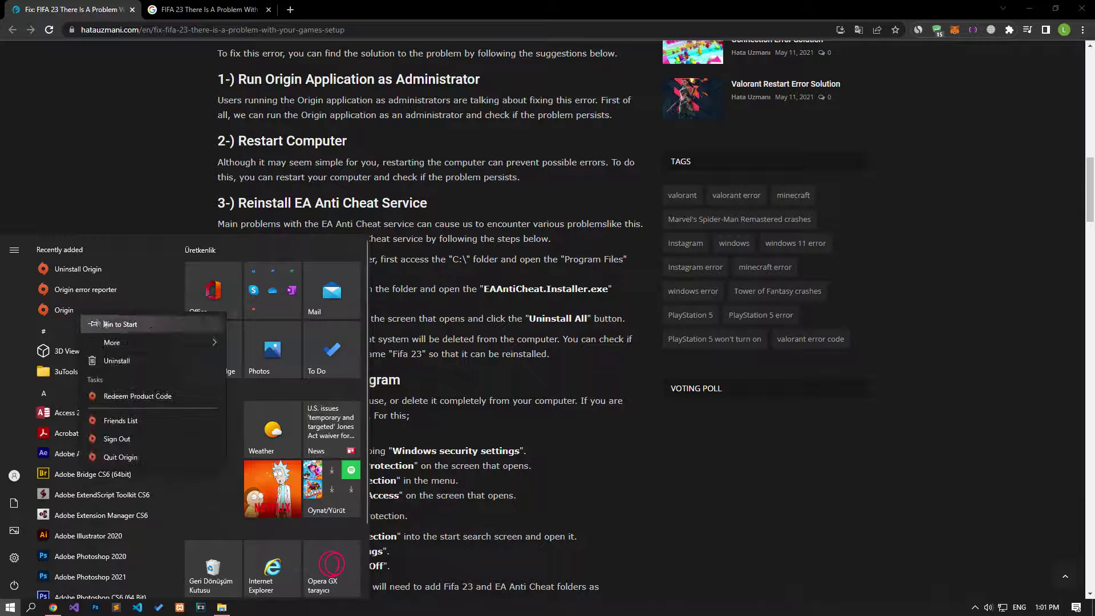
pyautogui.moveTo(152, 344)
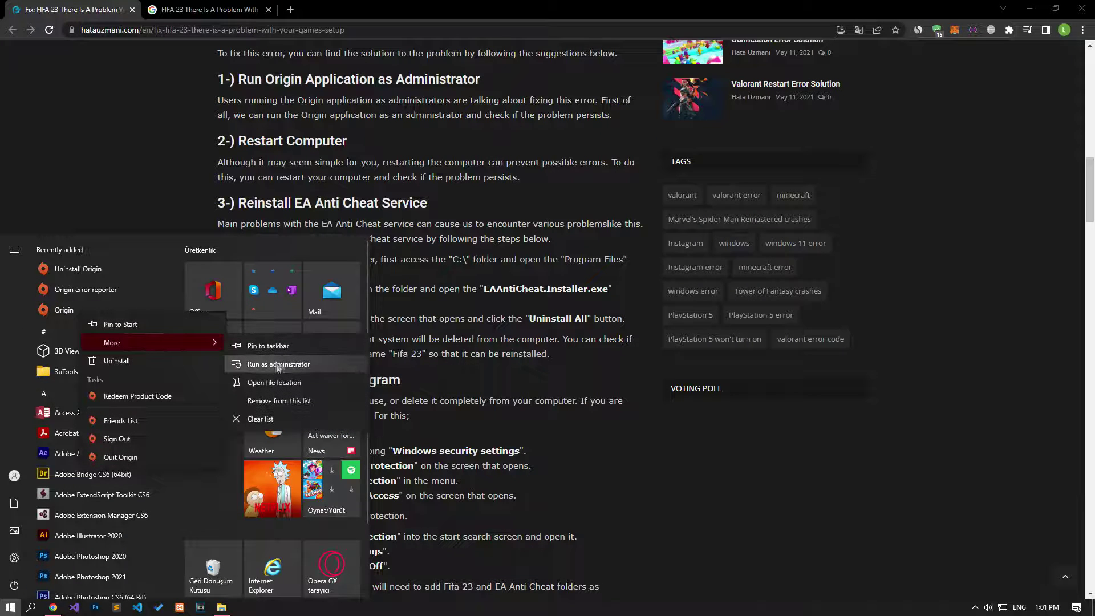
pyautogui.click(297, 367)
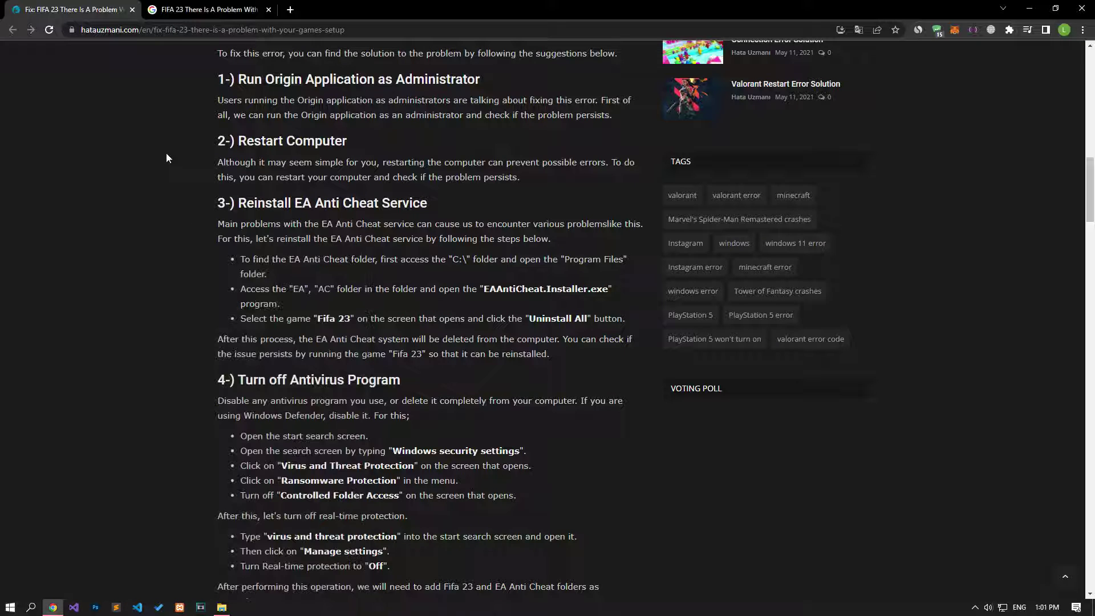
pyautogui.click(10, 607)
pyautogui.click(14, 584)
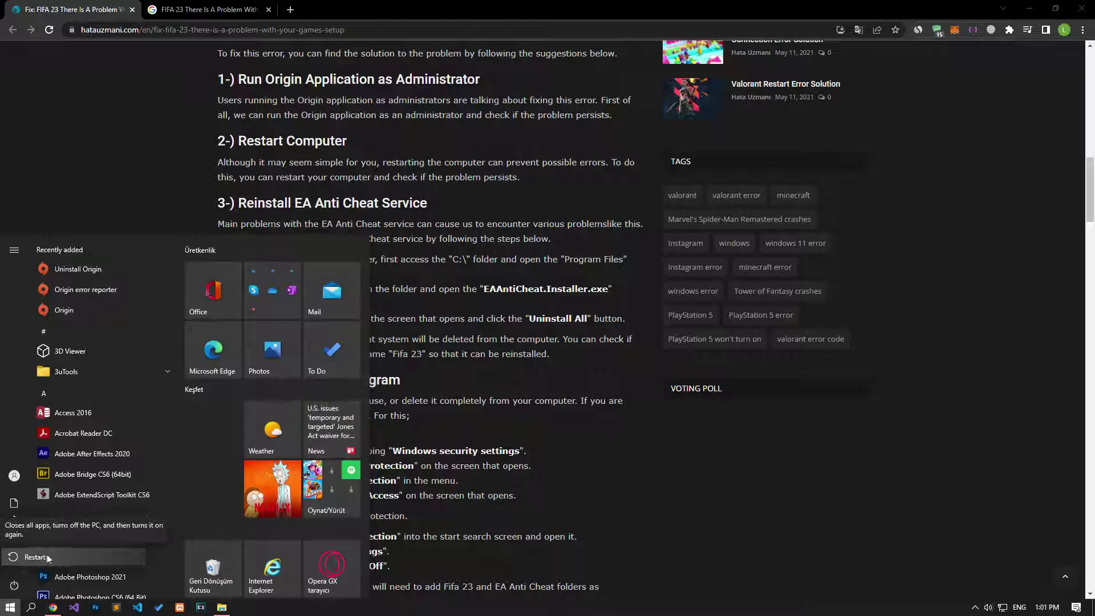
pyautogui.click(122, 172)
pyautogui.click(122, 172)
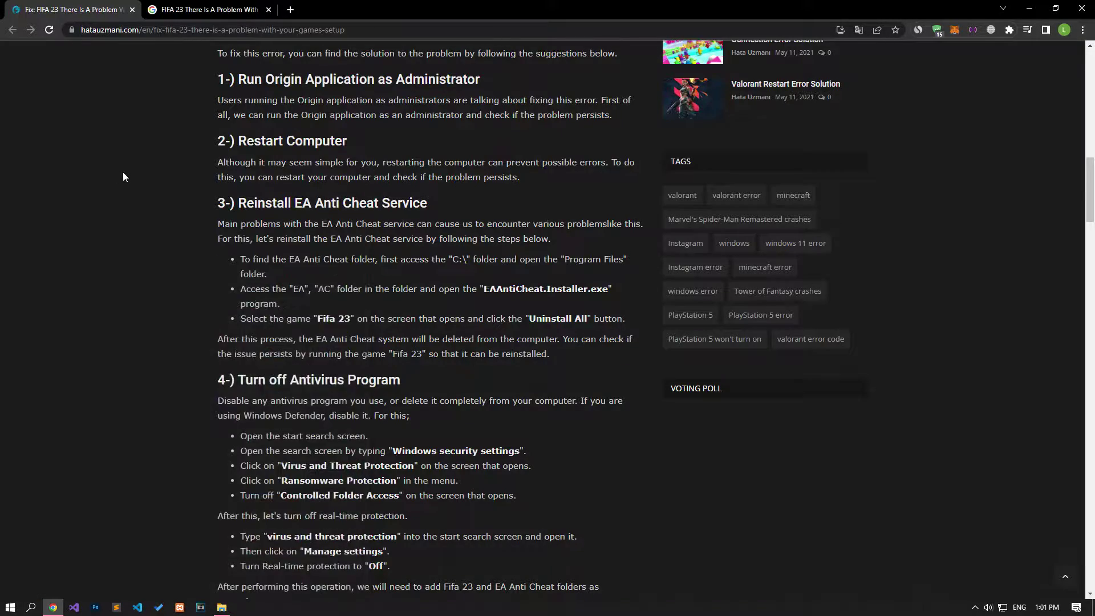
pyautogui.scroll(-3, 122, 173)
pyautogui.scroll(1, 122, 172)
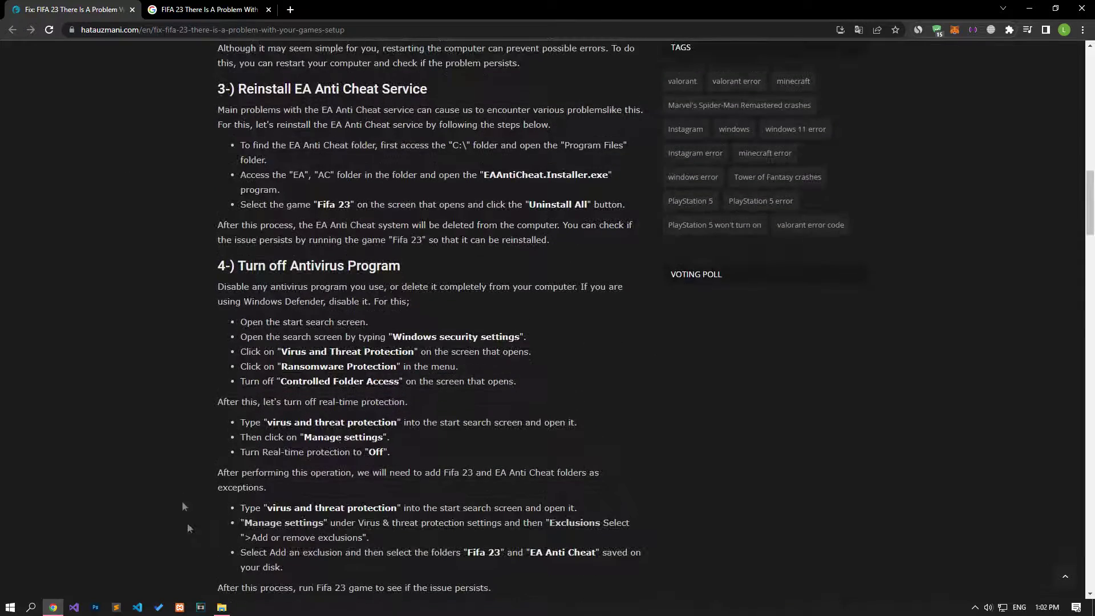
pyautogui.click(223, 608)
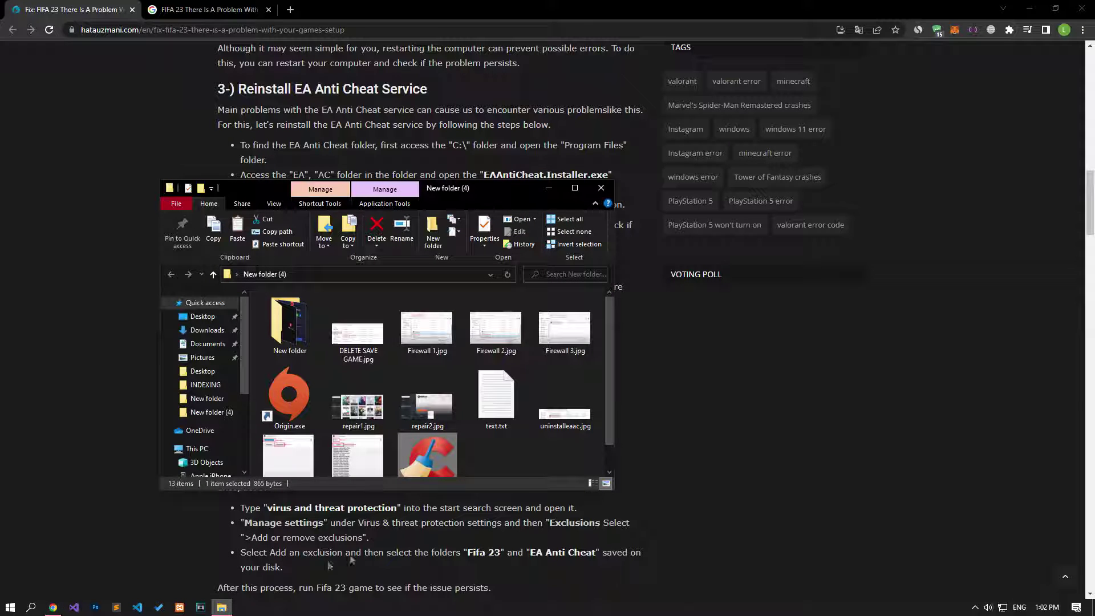
pyautogui.click(530, 465)
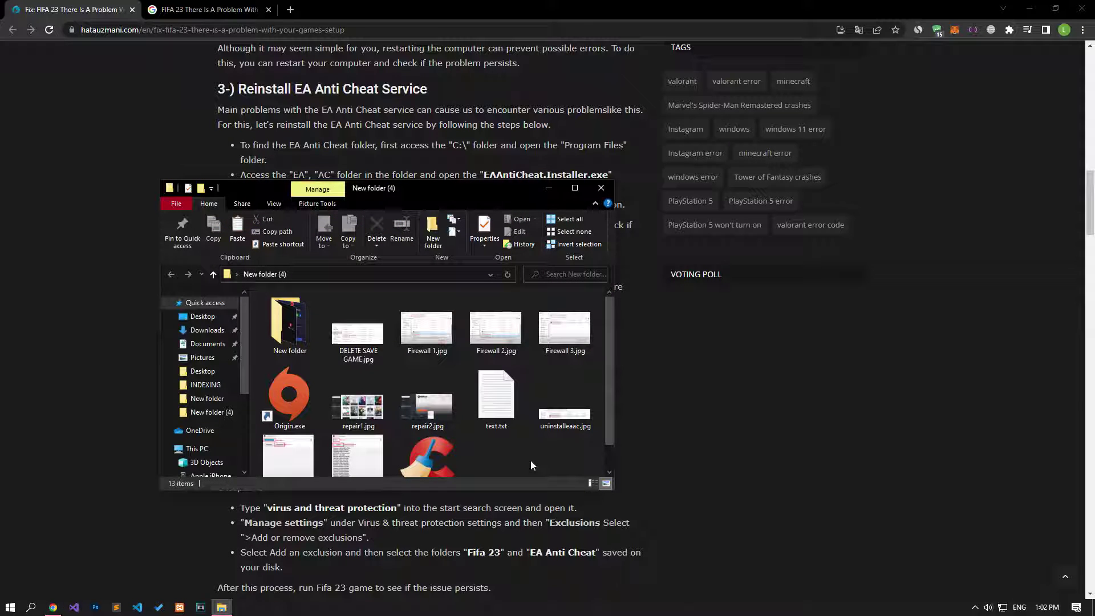
pyautogui.click(548, 413)
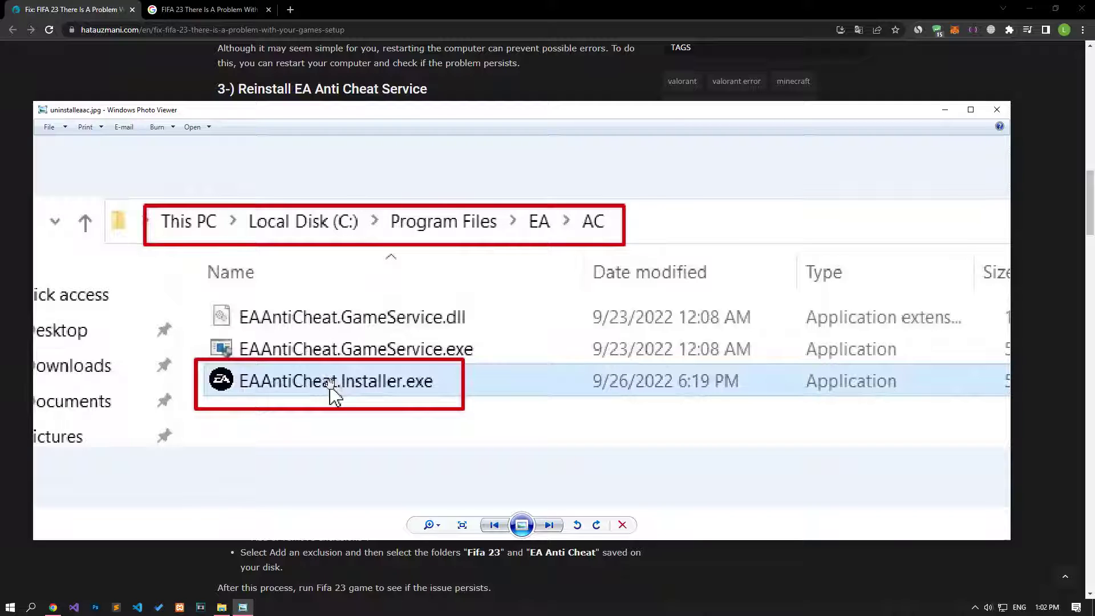
pyautogui.click(559, 526)
pyautogui.scroll(3, 465, 274)
pyautogui.moveTo(320, 201); pyautogui.dragTo(251, 266)
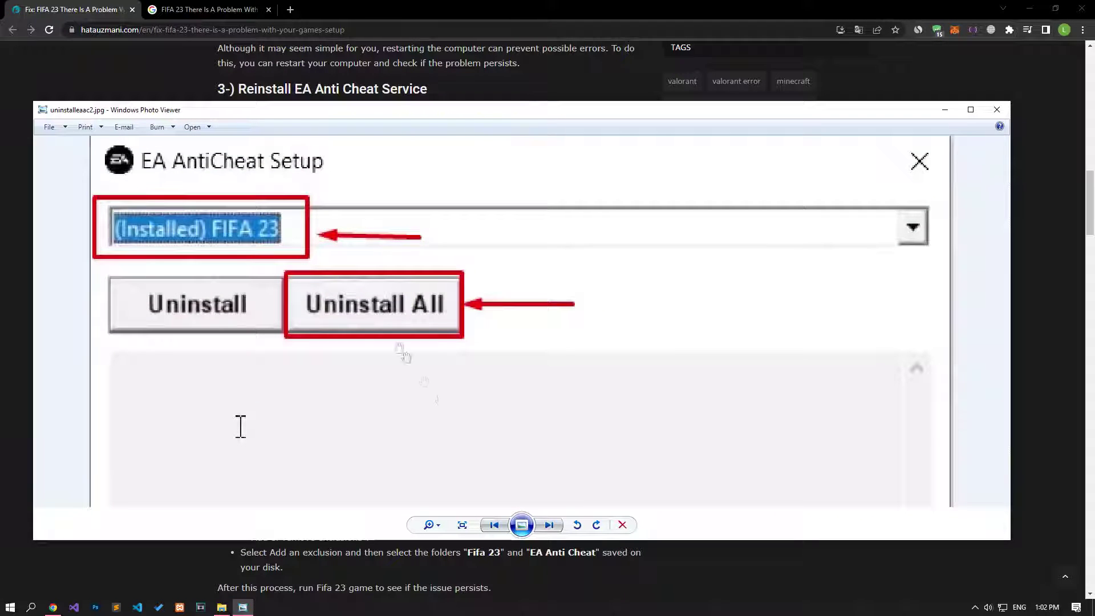
pyautogui.click(548, 525)
pyautogui.scroll(5, 491, 357)
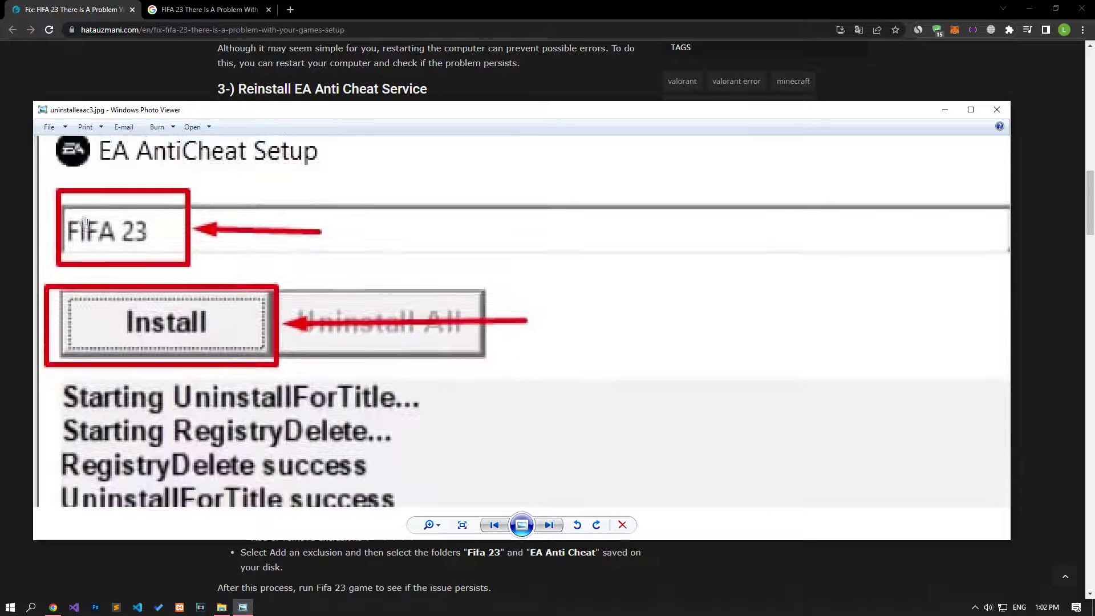
pyautogui.click(1006, 108)
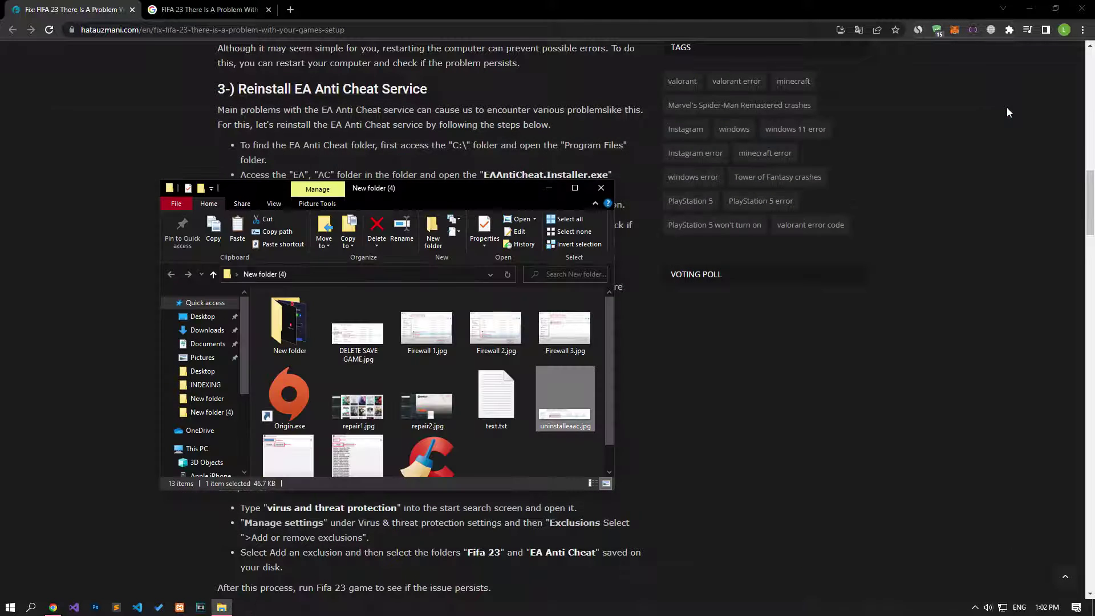
pyautogui.click(145, 385)
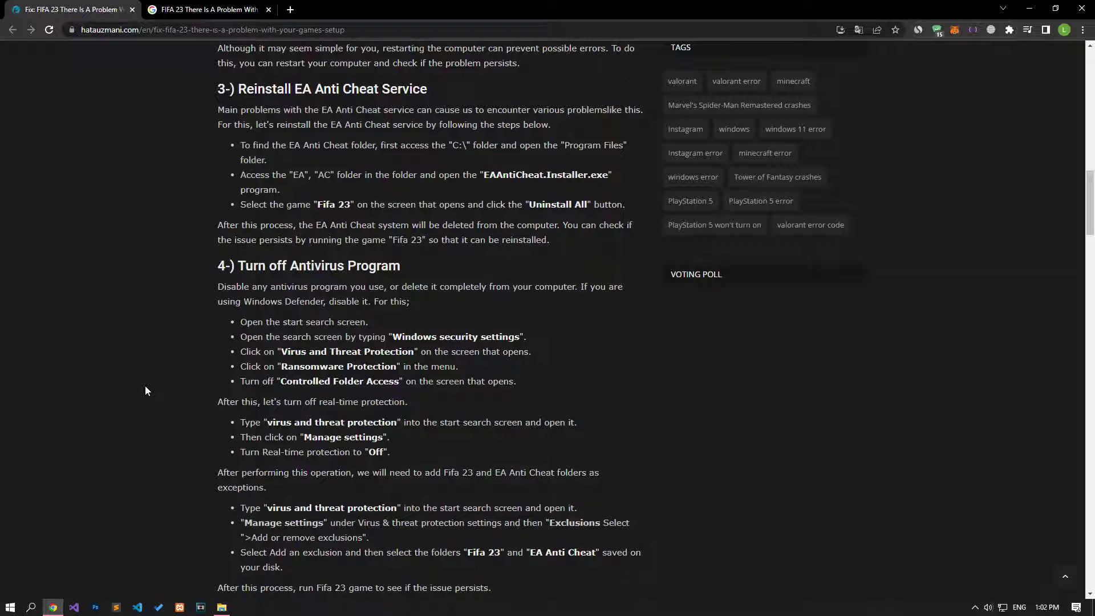
# - Open Virus & threat protection's Manage settings by searching 'vir' in Start
pyautogui.scroll(-3, 145, 385)
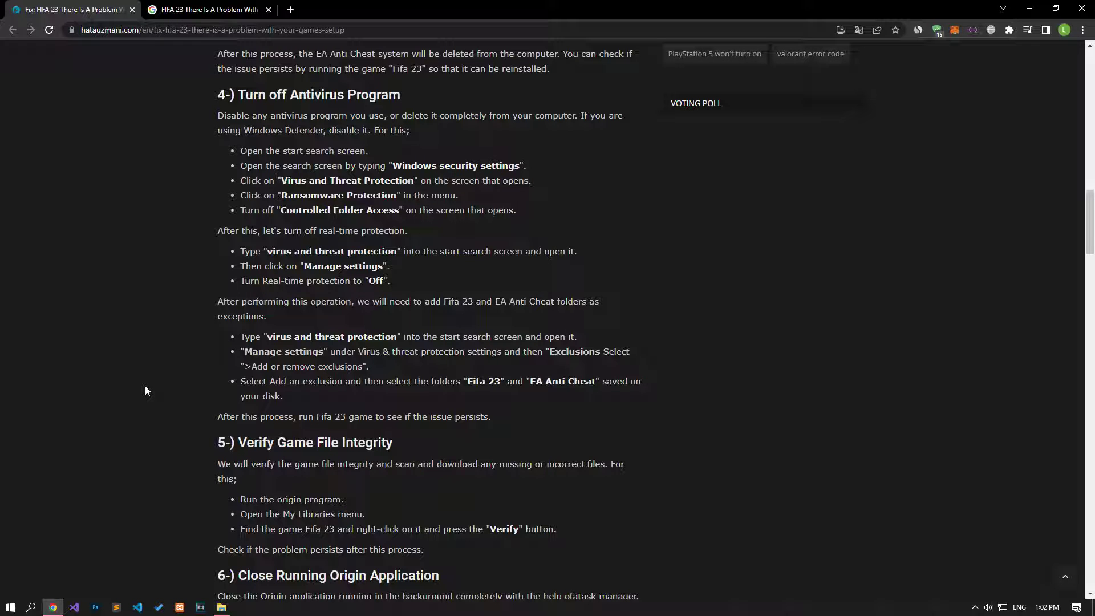
pyautogui.click(10, 606)
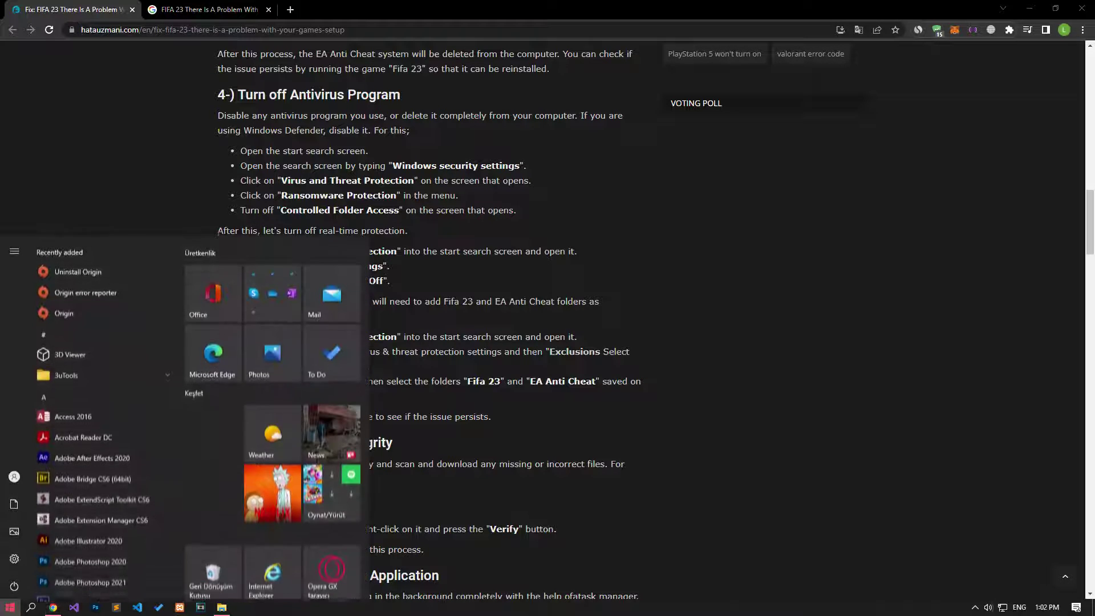
pyautogui.write('vir')
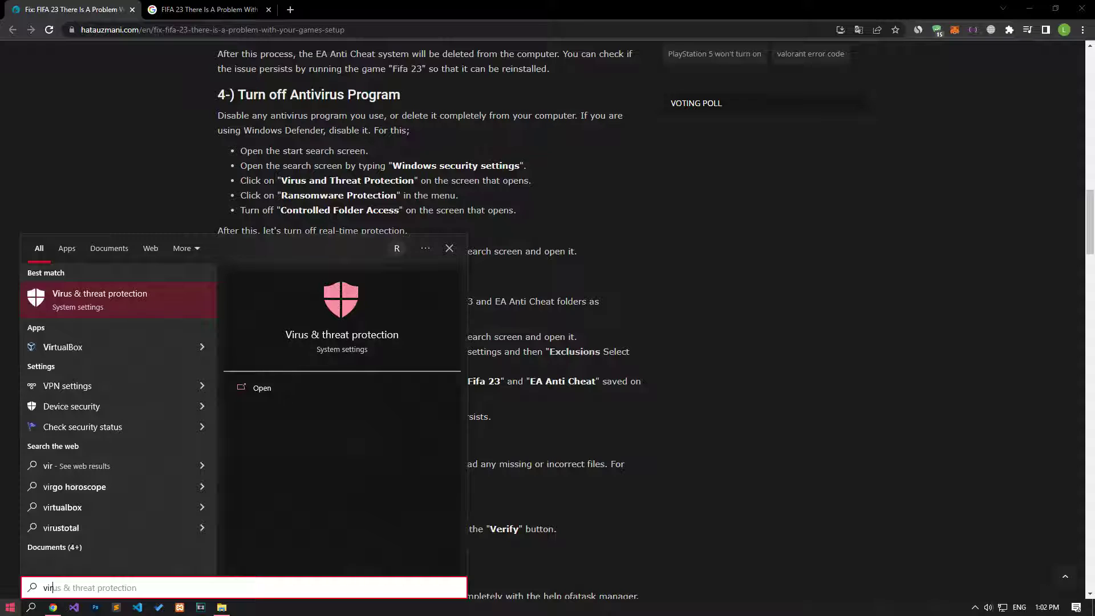
pyautogui.click(95, 297)
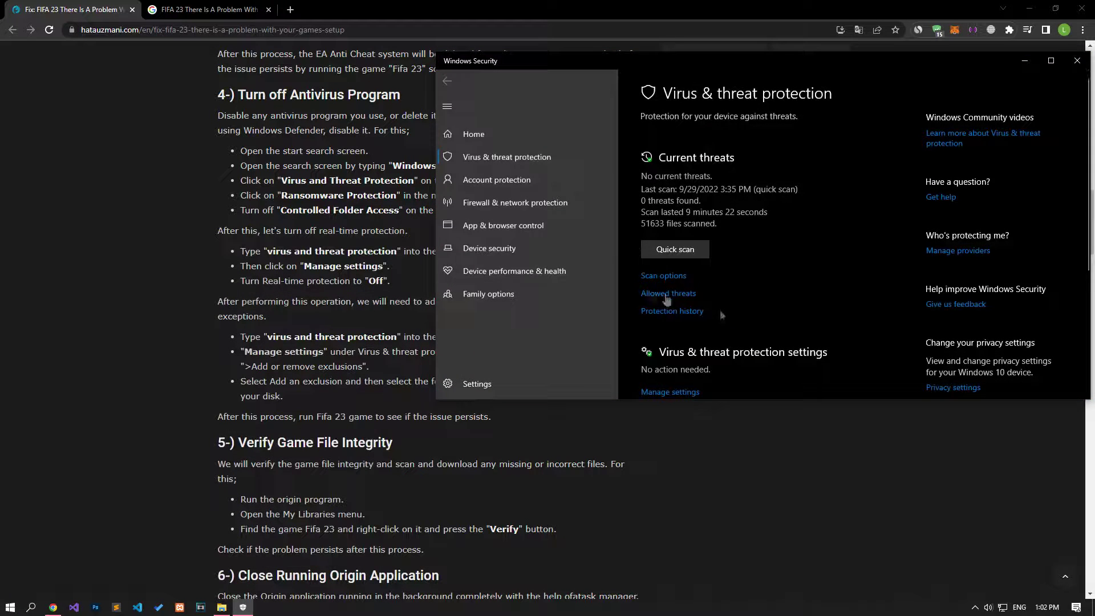
pyautogui.click(679, 392)
# - Confirm Controlled folder access is off, then switch Real-time protection off
pyautogui.scroll(-3, 697, 352)
pyautogui.scroll(-5, 696, 351)
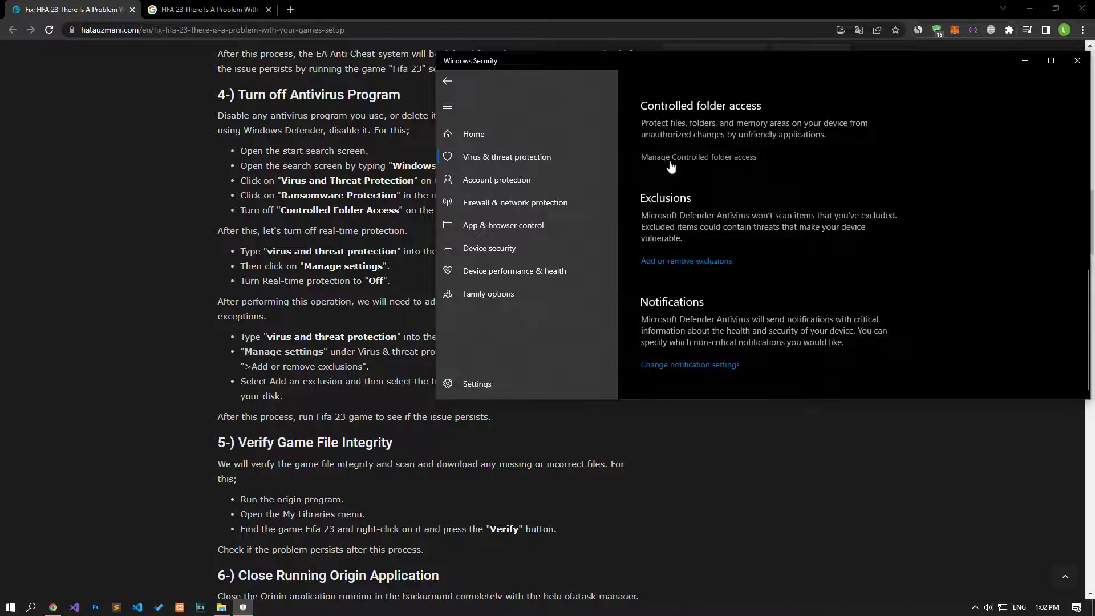
pyautogui.click(671, 167)
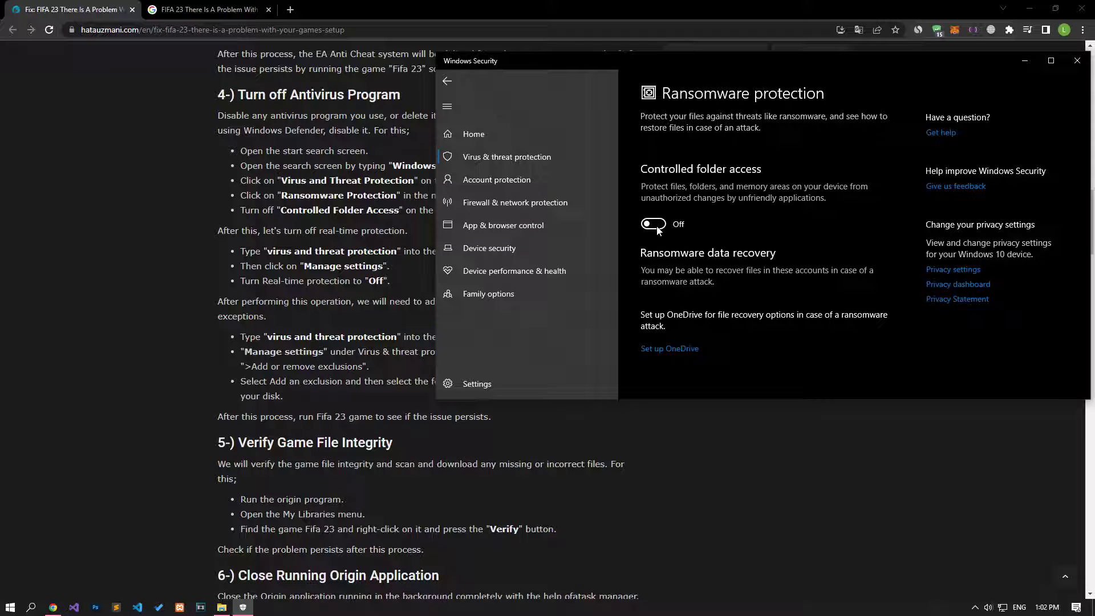
pyautogui.click(447, 81)
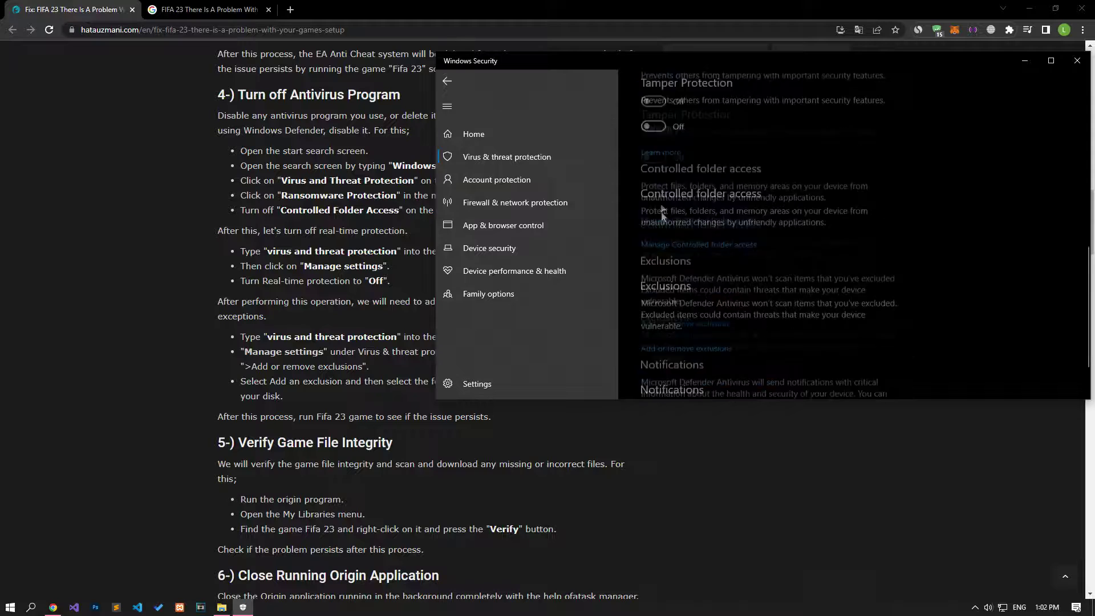
pyautogui.click(663, 239)
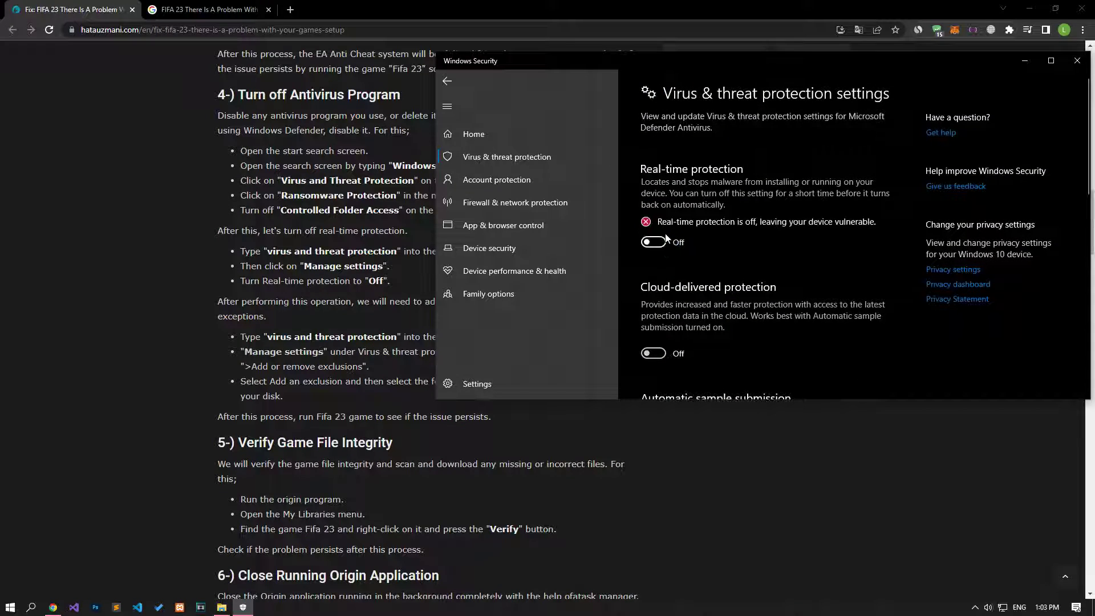
# - Start adding a folder exclusion from the Exclusions list
pyautogui.scroll(-10, 666, 238)
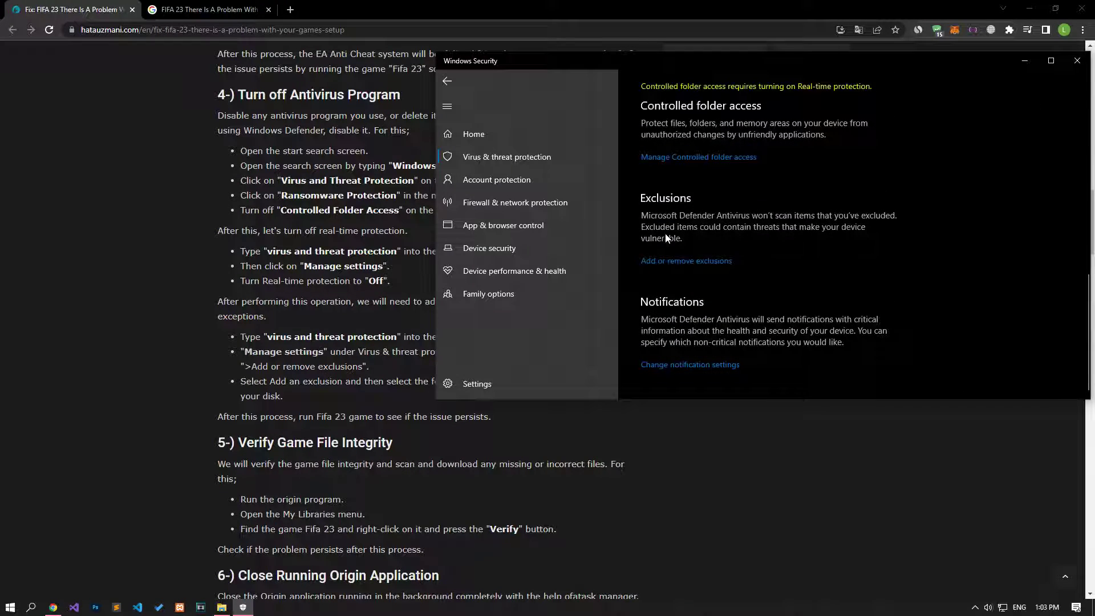
pyautogui.click(684, 261)
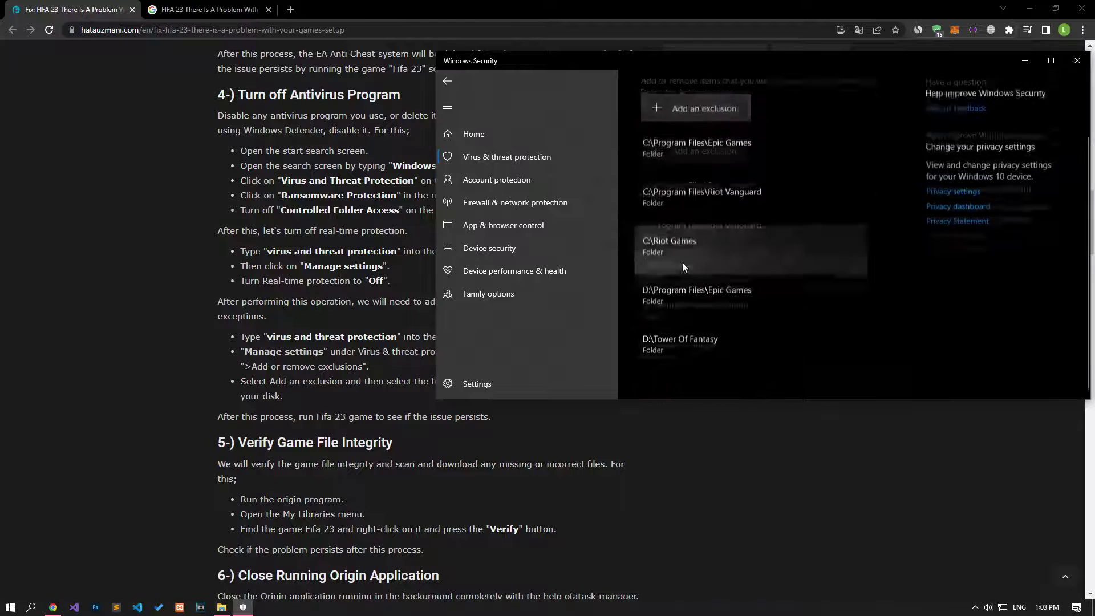
pyautogui.click(693, 150)
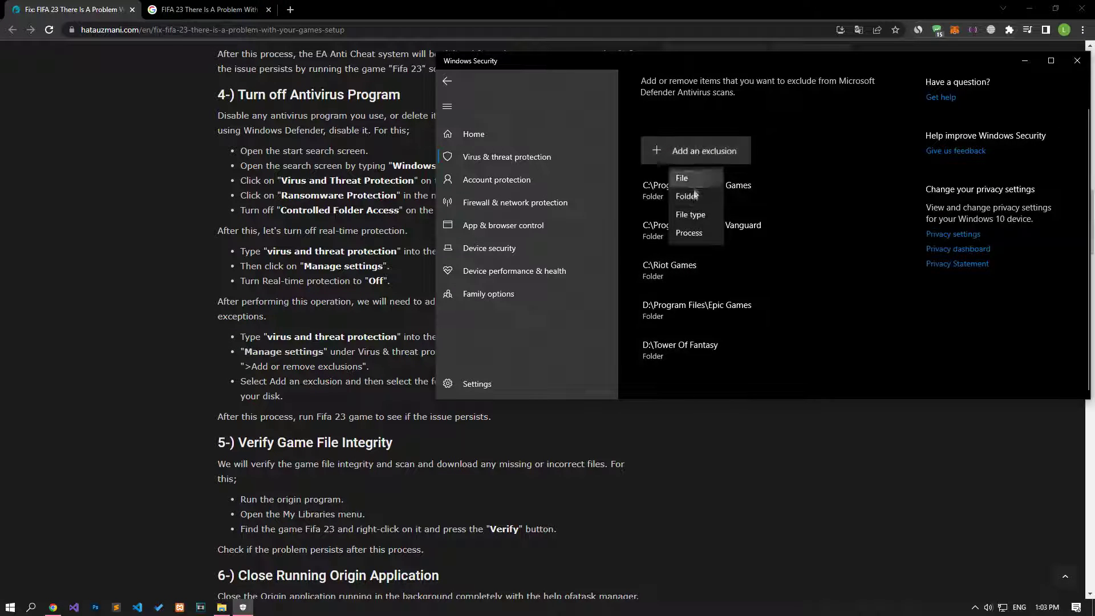
pyautogui.click(695, 197)
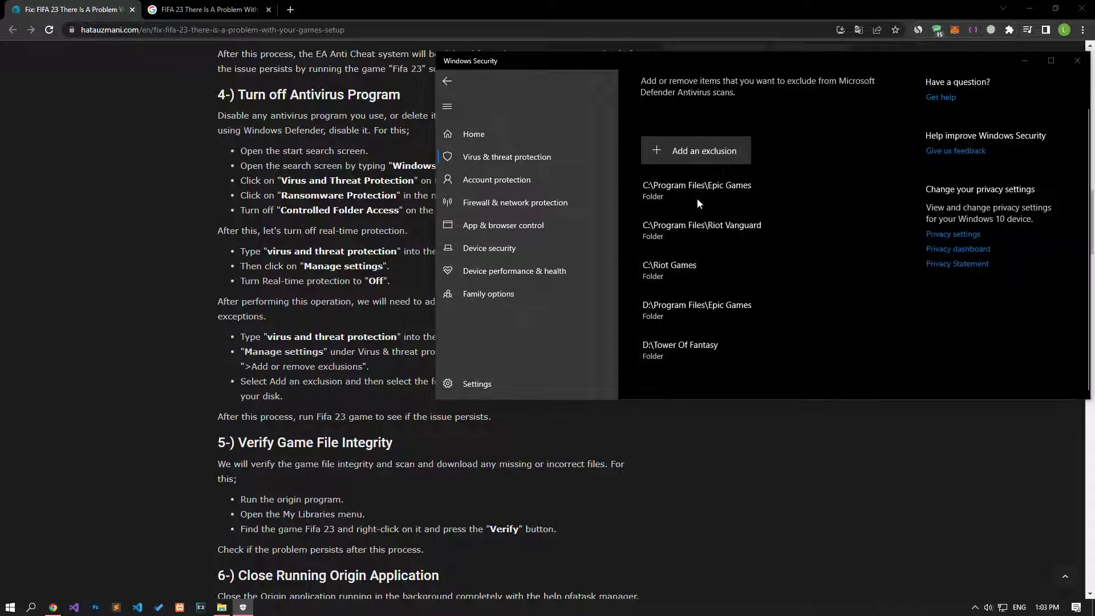
# - Open text.txt in New folder (4) to view the folders to exclude
pyautogui.click(221, 607)
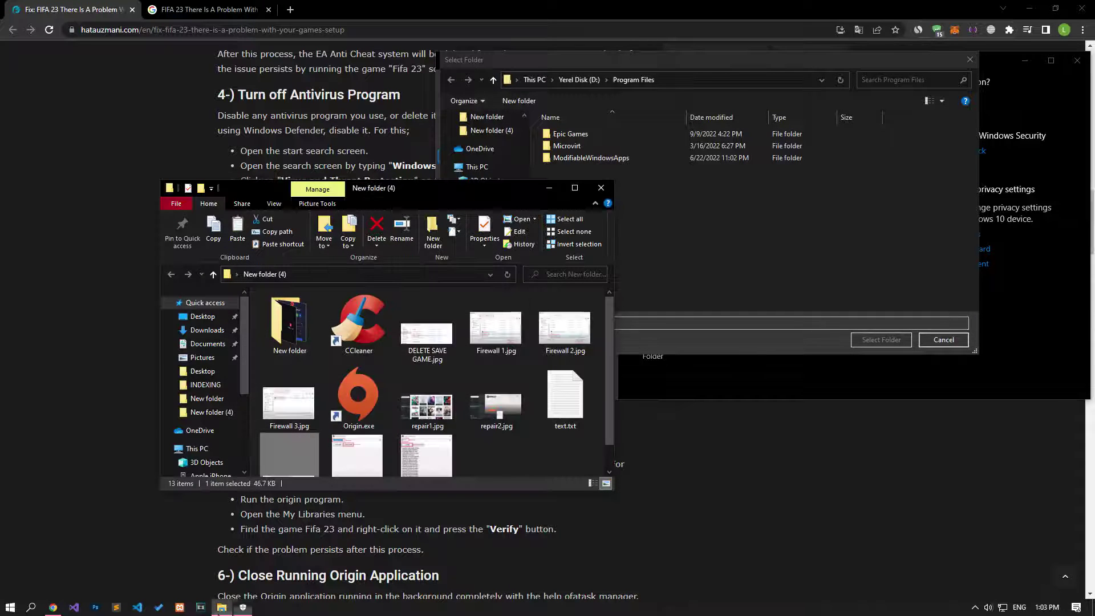
pyautogui.doubleClick(564, 398)
pyautogui.scroll(20, 384, 331)
pyautogui.click(781, 367)
pyautogui.click(782, 392)
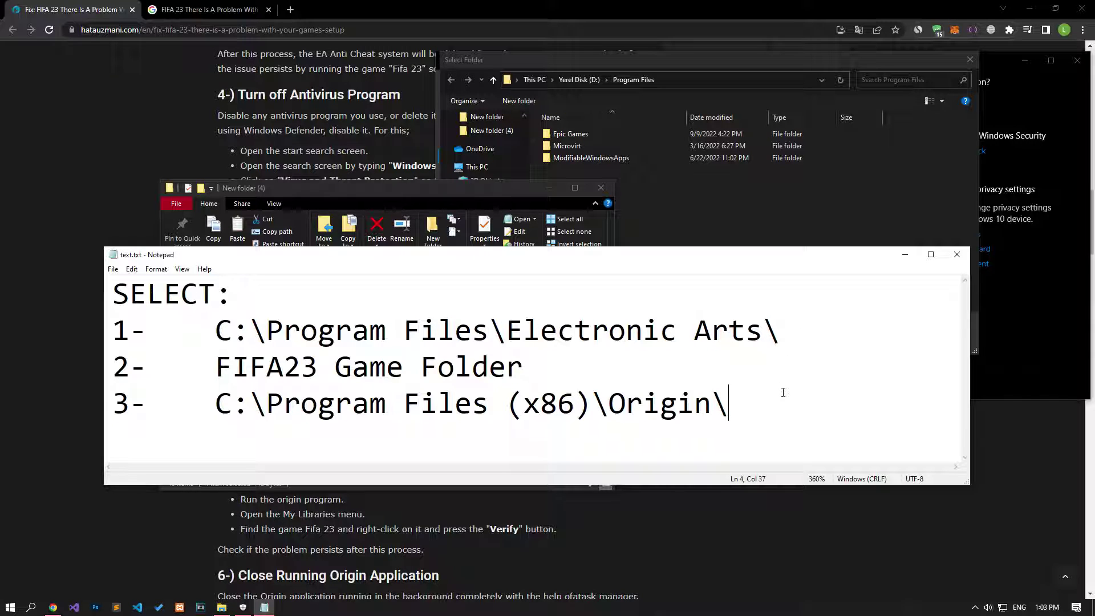
# - Cancel the folder picker without adding an exclusion and close Windows Security
pyautogui.click(905, 261)
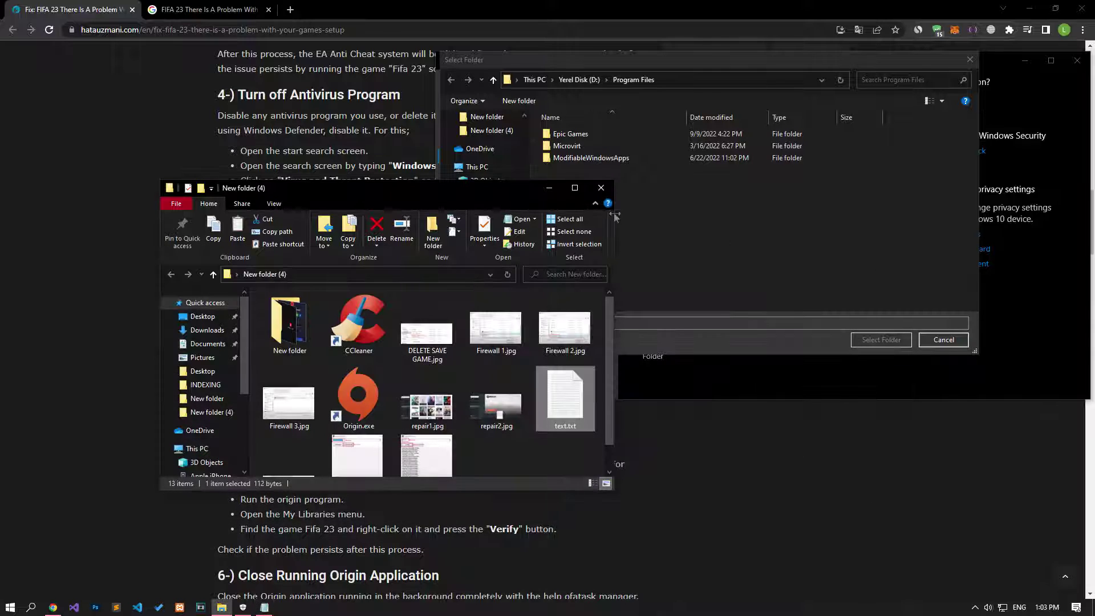
pyautogui.click(876, 60)
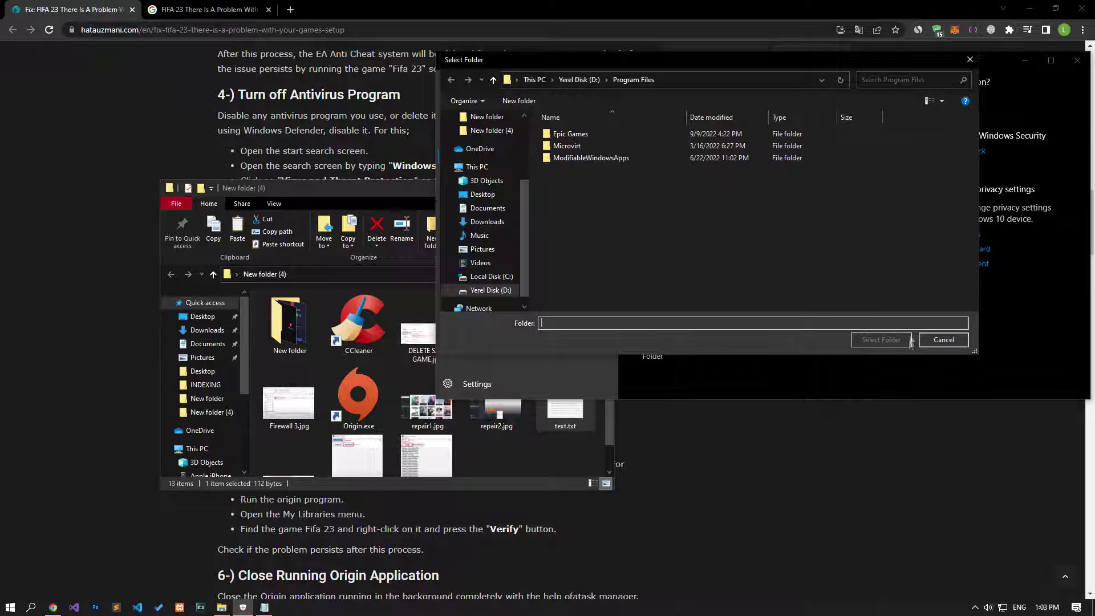
pyautogui.click(943, 340)
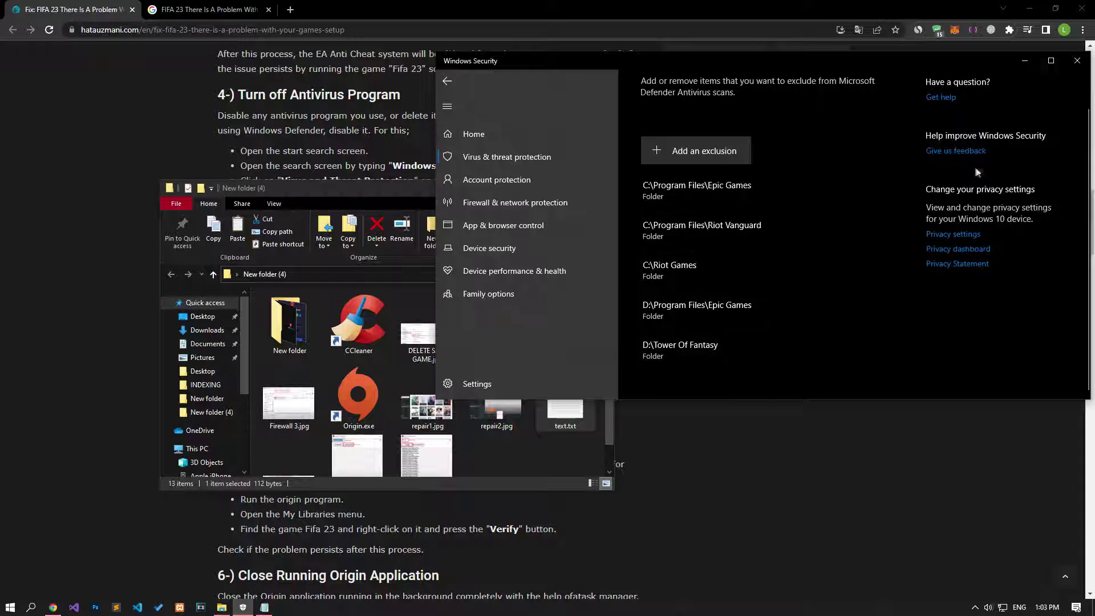
pyautogui.click(1076, 61)
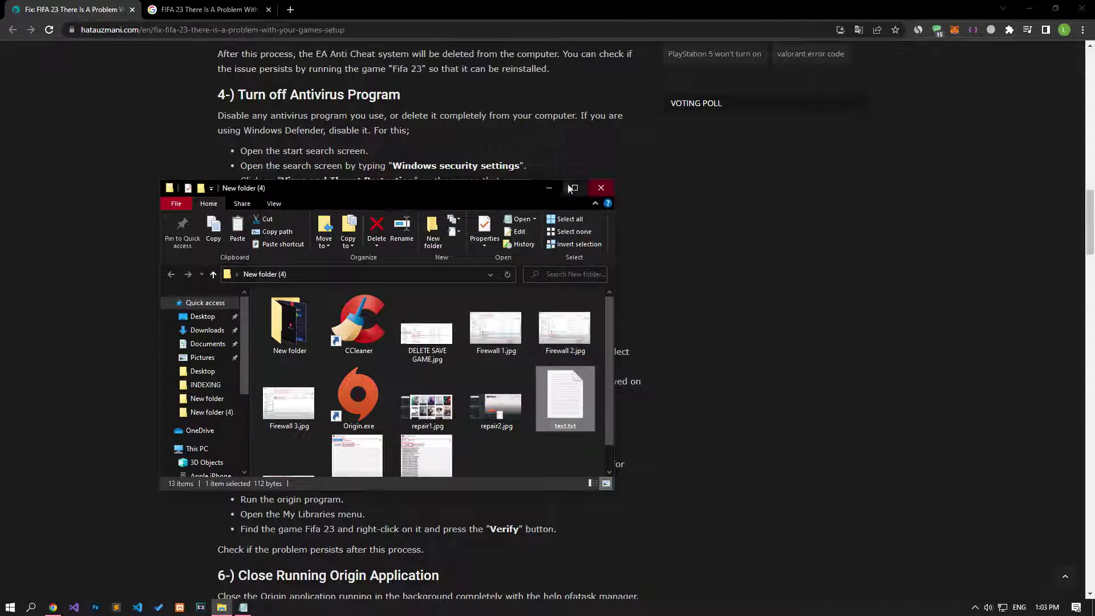
pyautogui.click(548, 184)
pyautogui.scroll(-6, 127, 383)
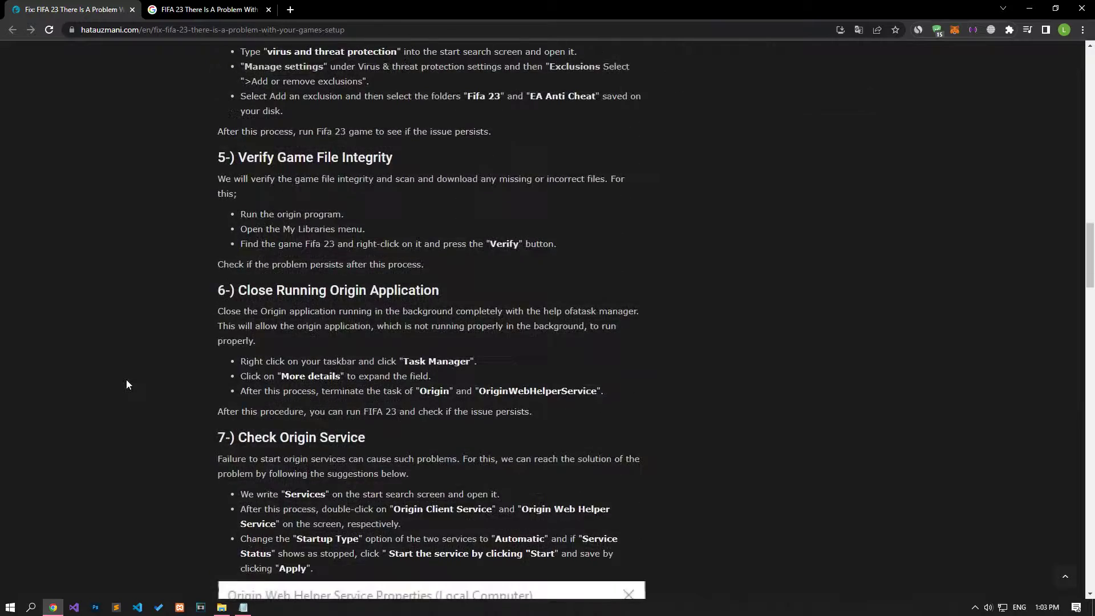
pyautogui.click(222, 607)
pyautogui.click(449, 425)
pyautogui.doubleClick(449, 426)
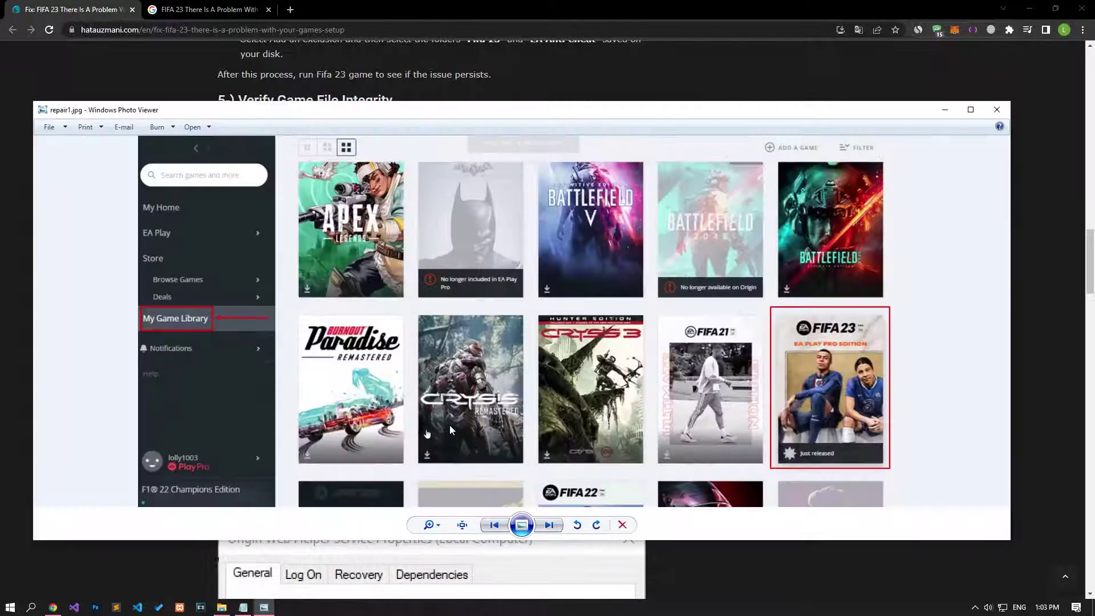
pyautogui.scroll(4, 279, 341)
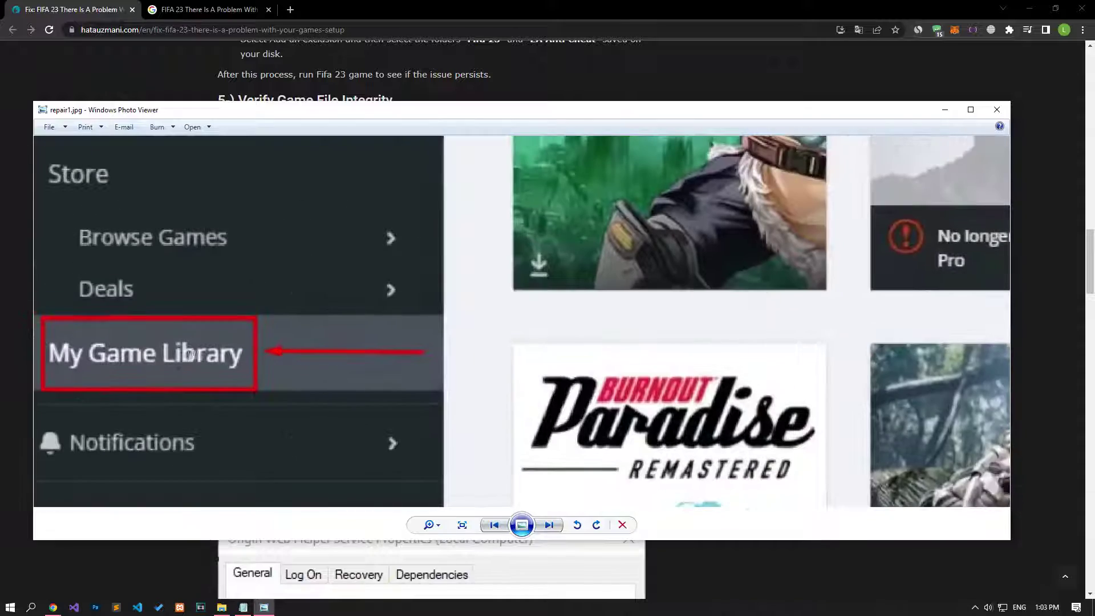
pyautogui.scroll(-3, 526, 394)
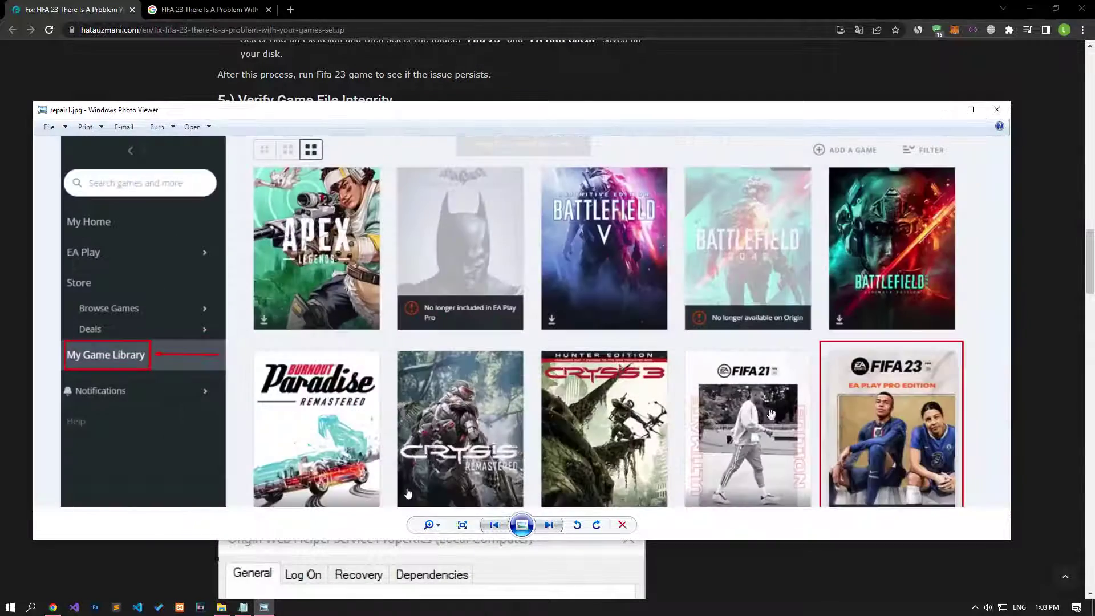
pyautogui.scroll(3, 615, 411)
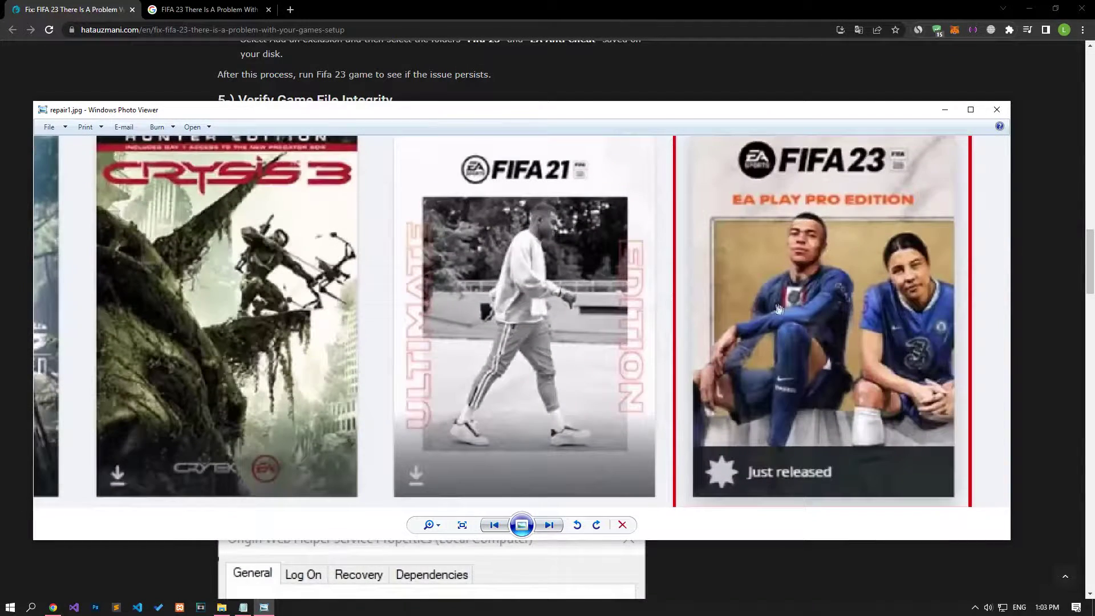
pyautogui.click(548, 525)
pyautogui.scroll(4, 600, 439)
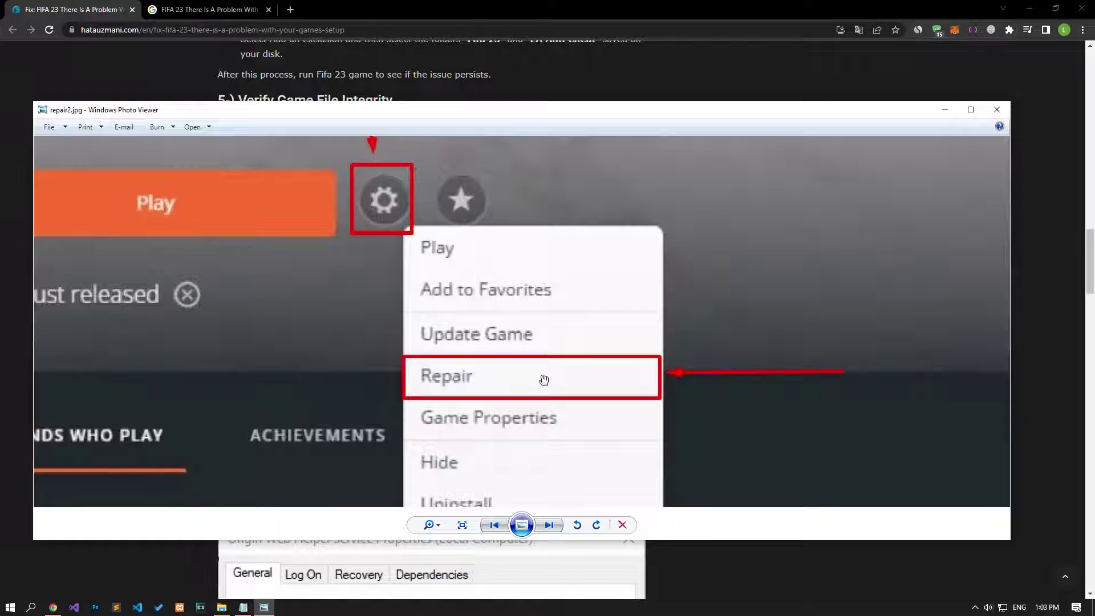
pyautogui.click(996, 109)
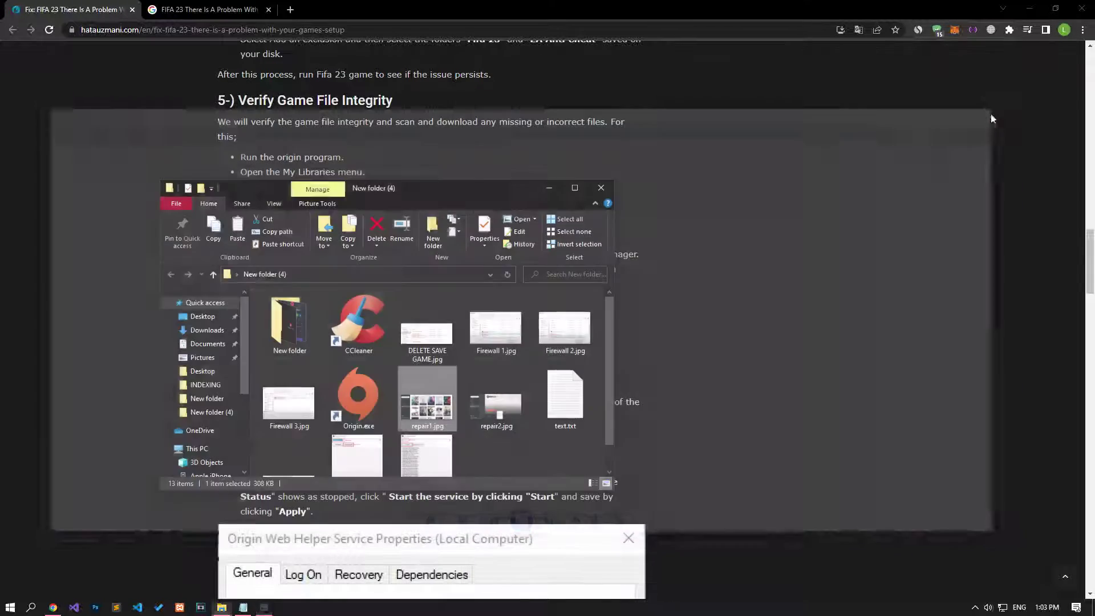
pyautogui.click(101, 400)
pyautogui.scroll(-3, 101, 401)
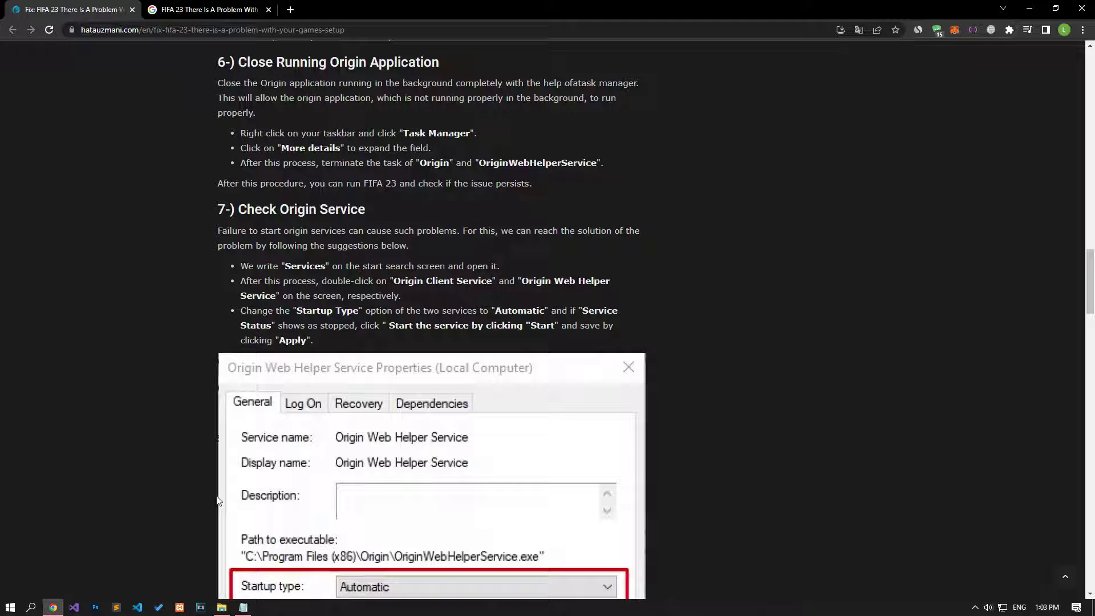
# - Open Task Manager with full details and end OriginWebHelperService
pyautogui.rightClick(344, 607)
pyautogui.click(387, 557)
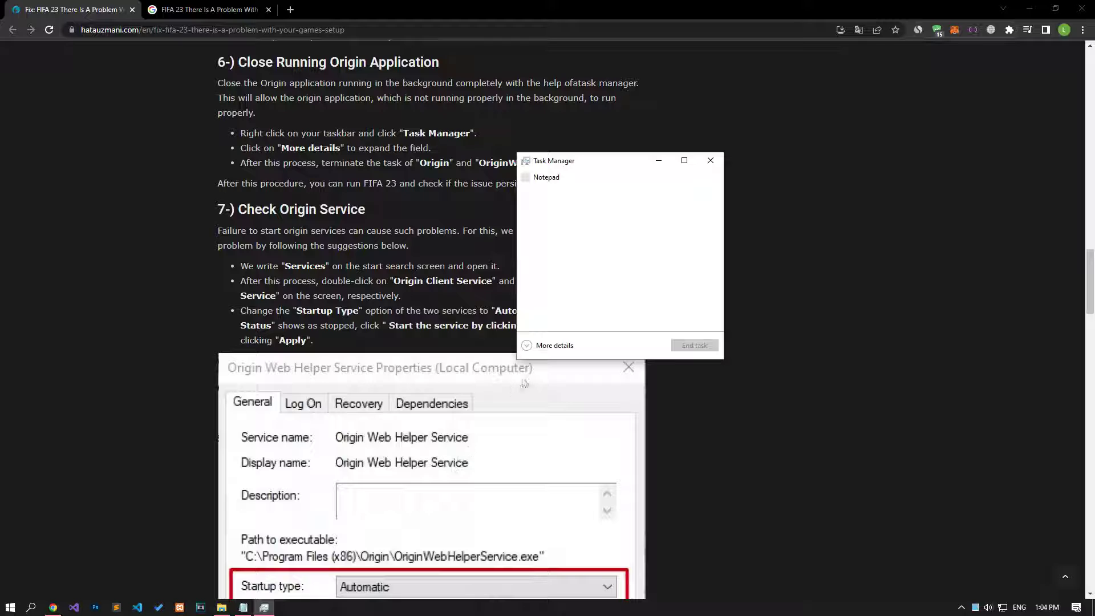
pyautogui.click(547, 346)
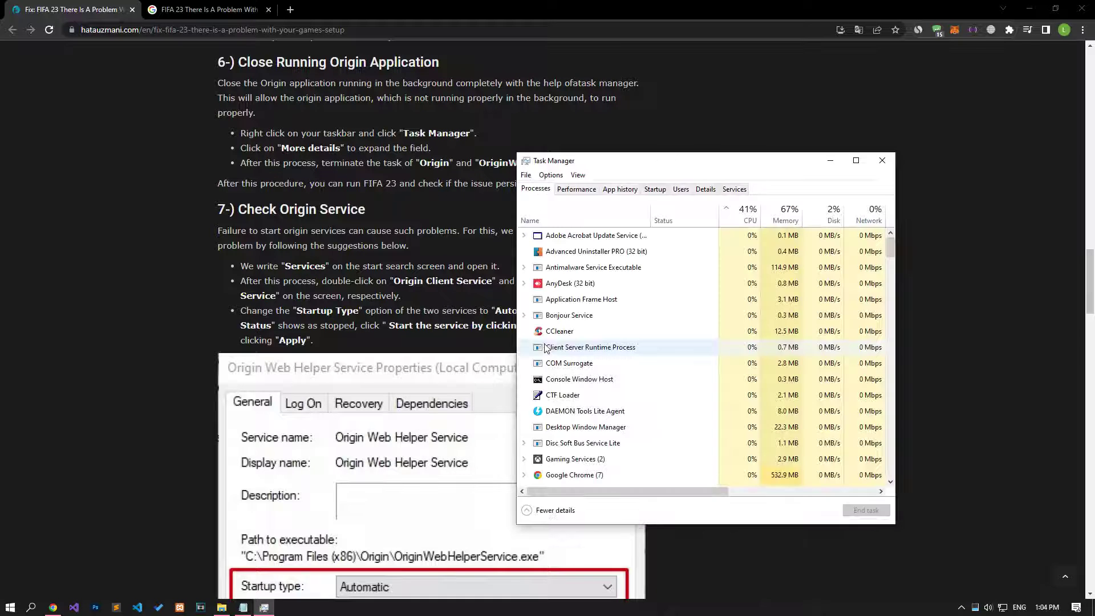
pyautogui.moveTo(892, 246); pyautogui.dragTo(891, 306)
pyautogui.click(563, 348)
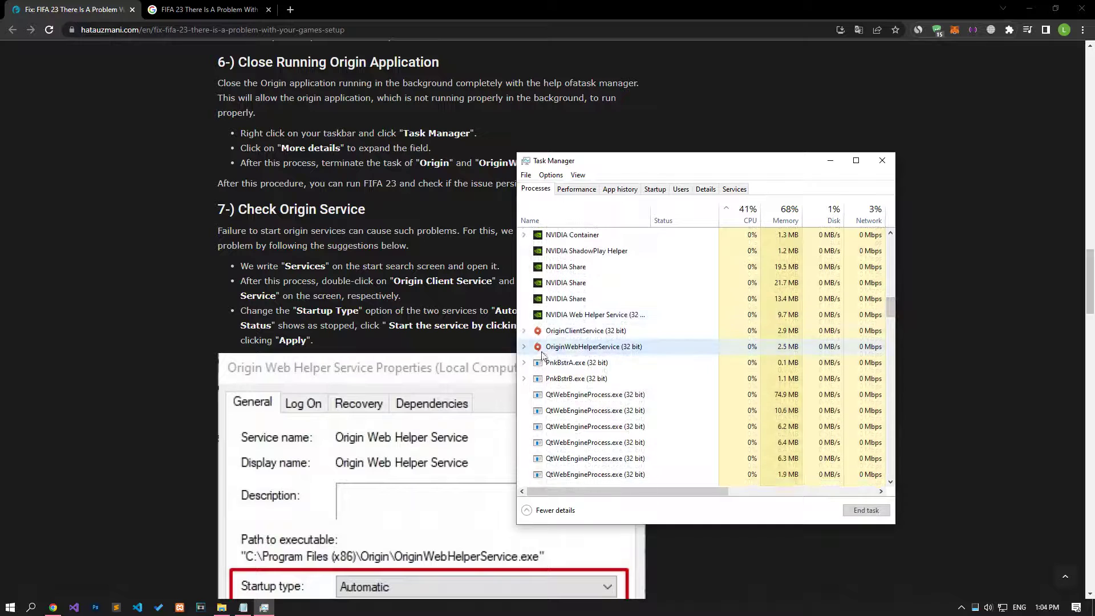
pyautogui.click(848, 510)
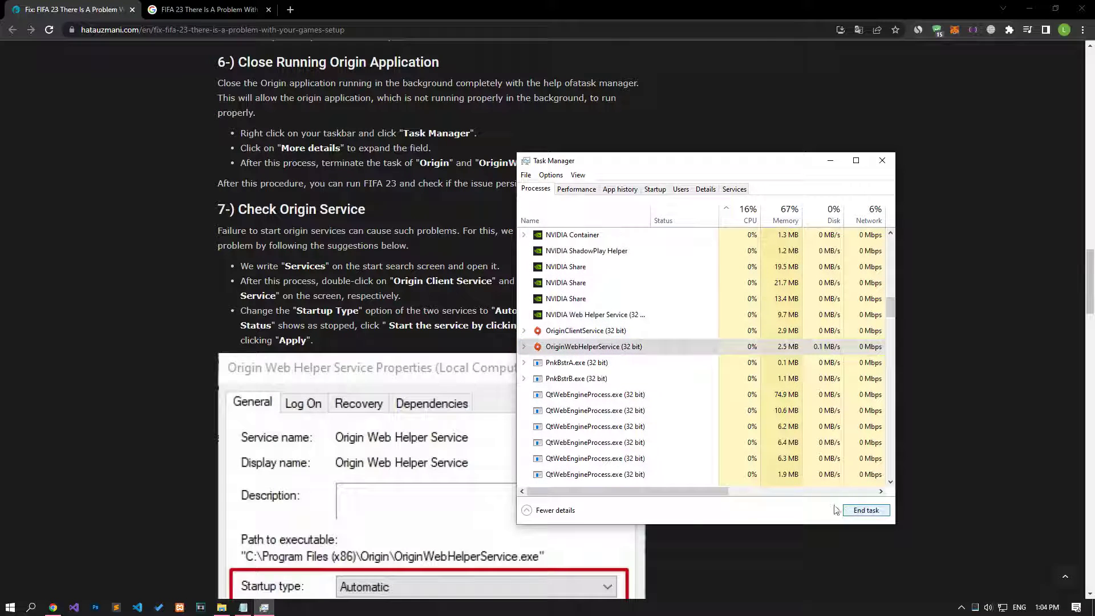
# - End OriginClientService and Origin (32 bit), then close Task Manager
pyautogui.click(566, 334)
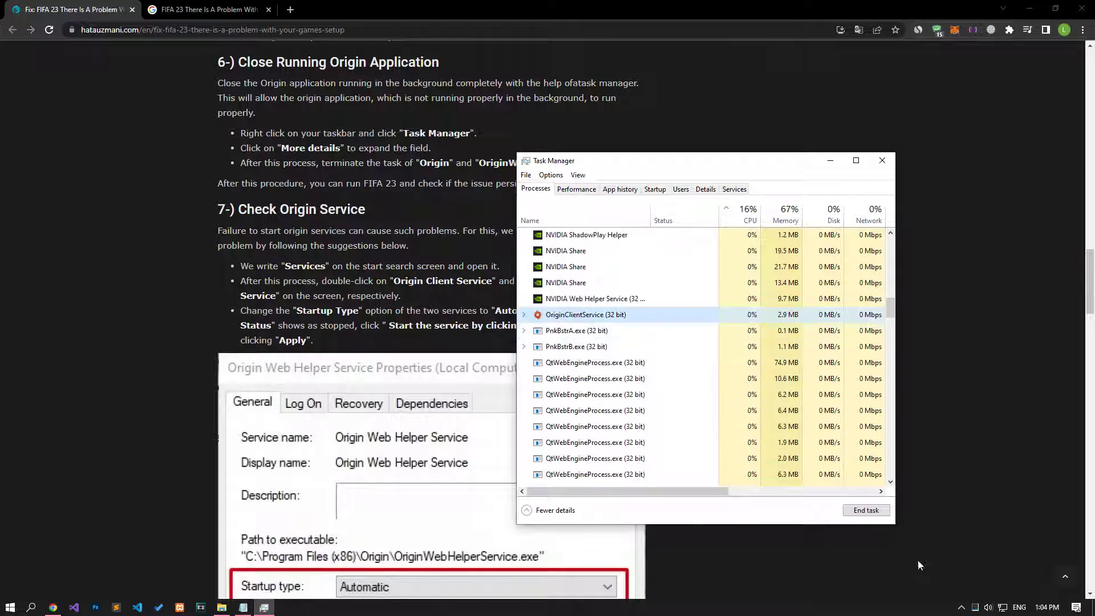
pyautogui.click(865, 510)
pyautogui.moveTo(891, 308); pyautogui.dragTo(916, 456)
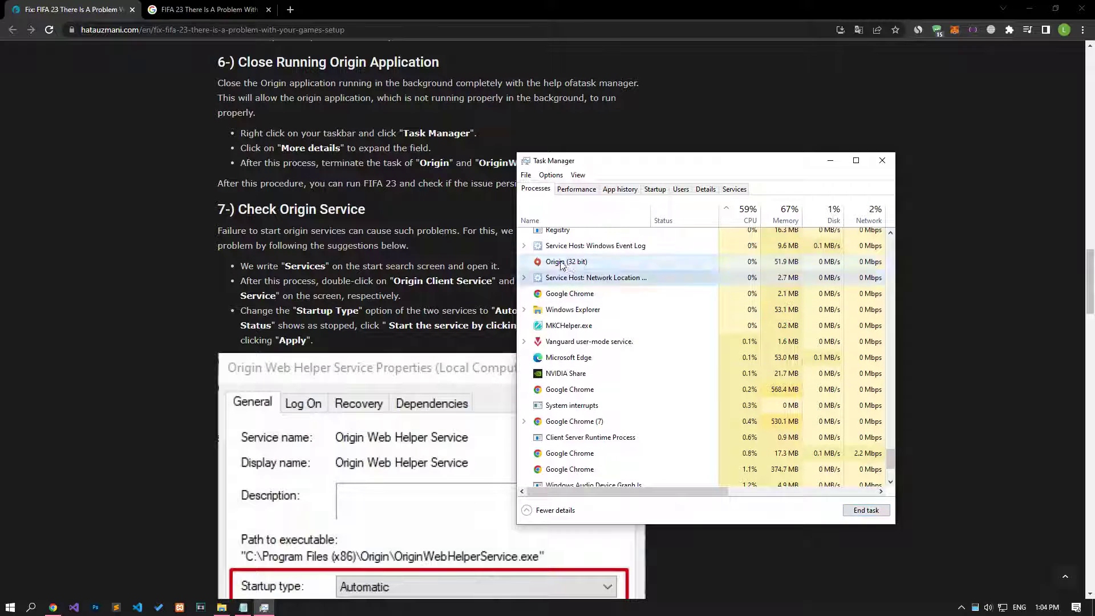
pyautogui.click(556, 230)
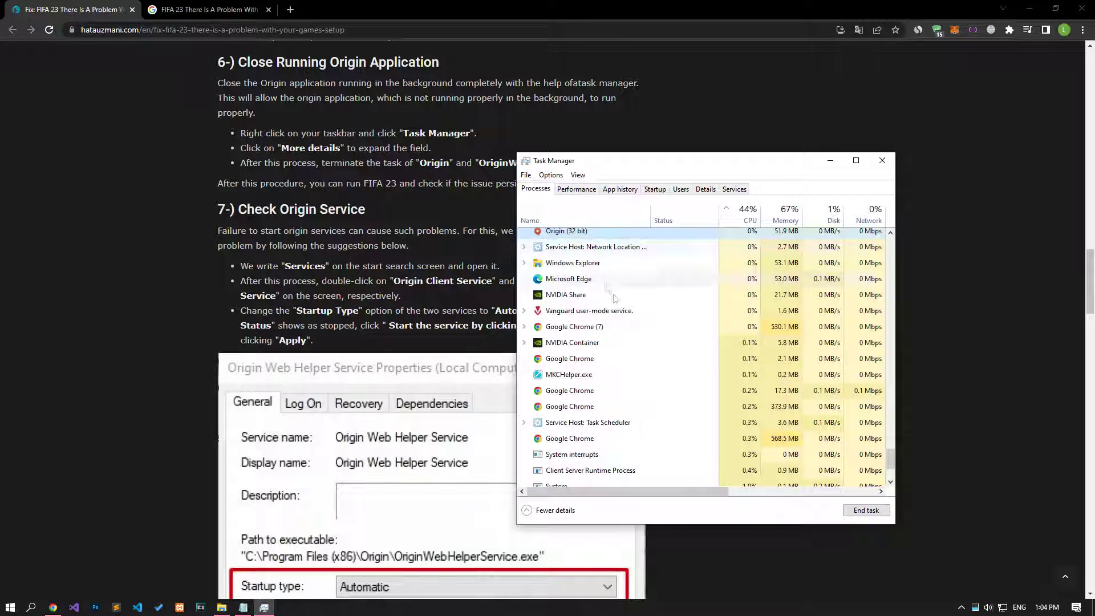
pyautogui.click(864, 509)
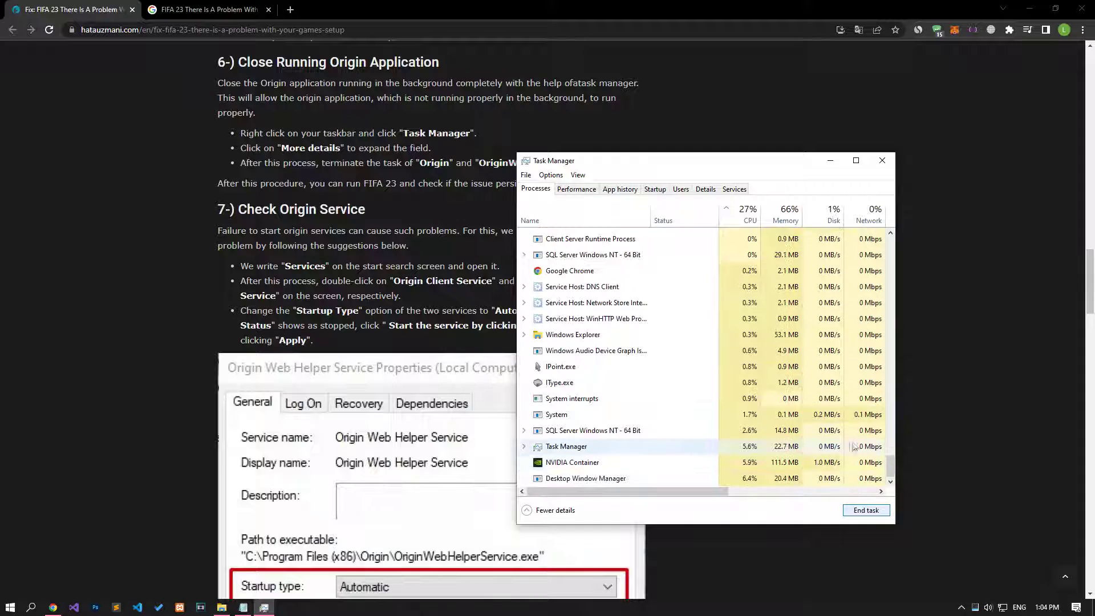
pyautogui.click(881, 161)
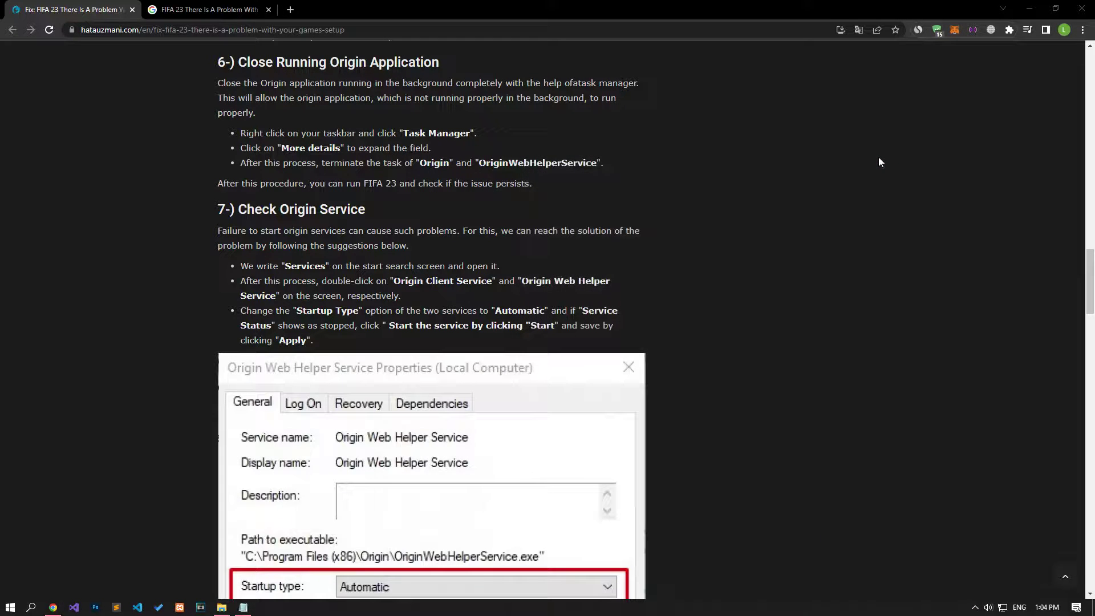
pyautogui.click(10, 606)
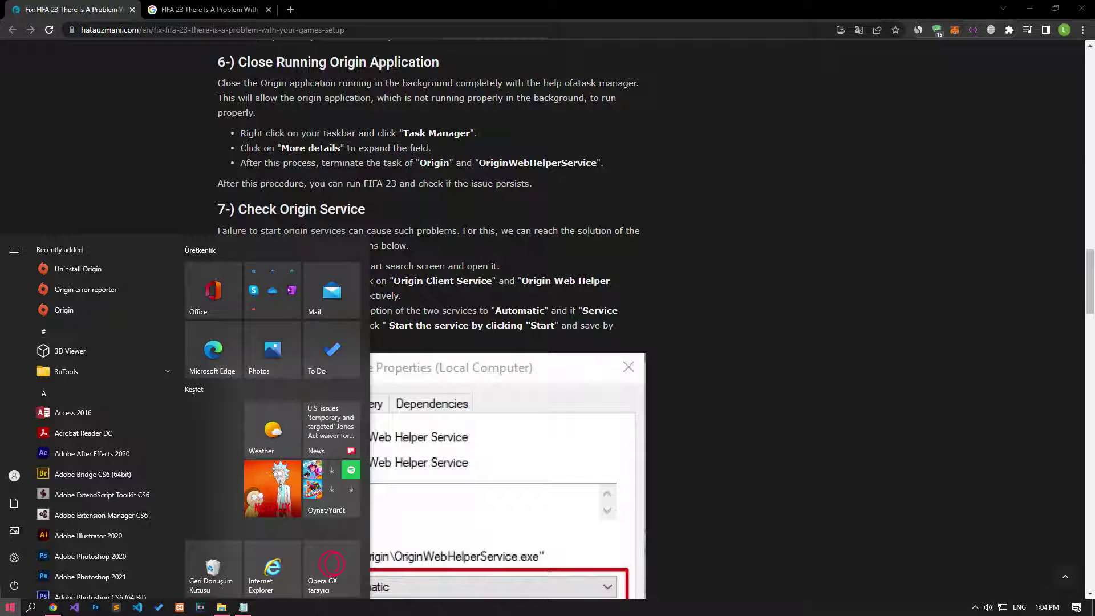
pyautogui.rightClick(90, 317)
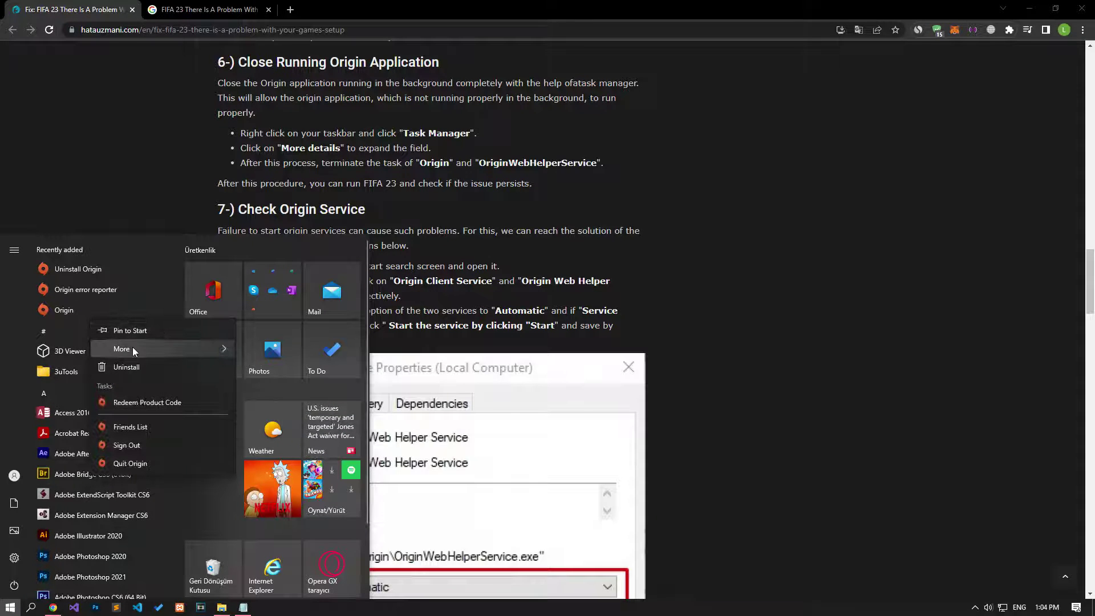
pyautogui.moveTo(134, 351)
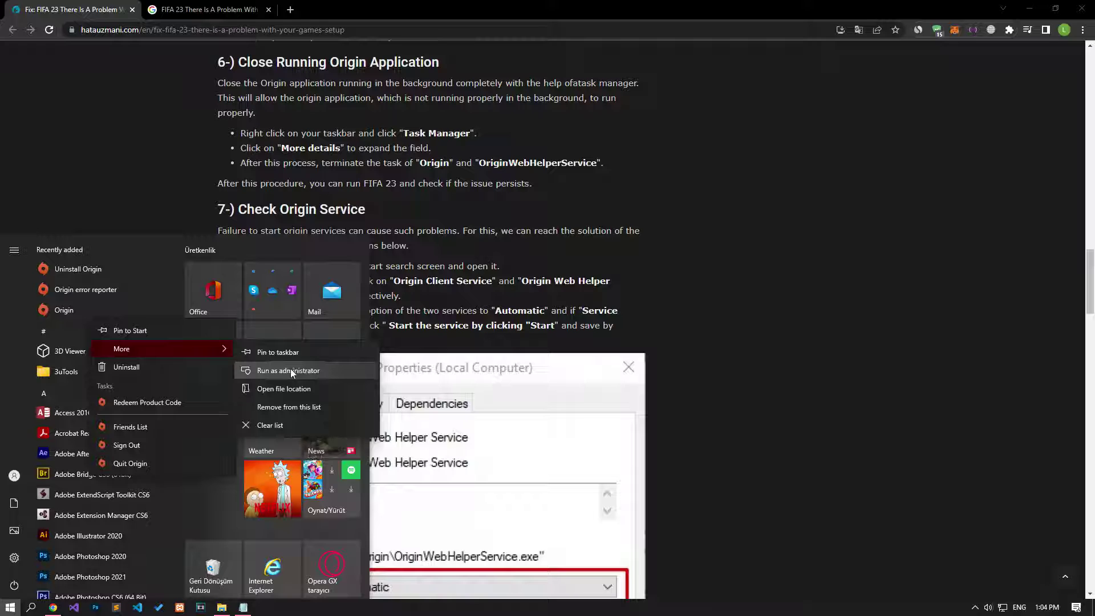
pyautogui.press('Escape')
pyautogui.click(168, 190)
pyautogui.scroll(-2, 168, 190)
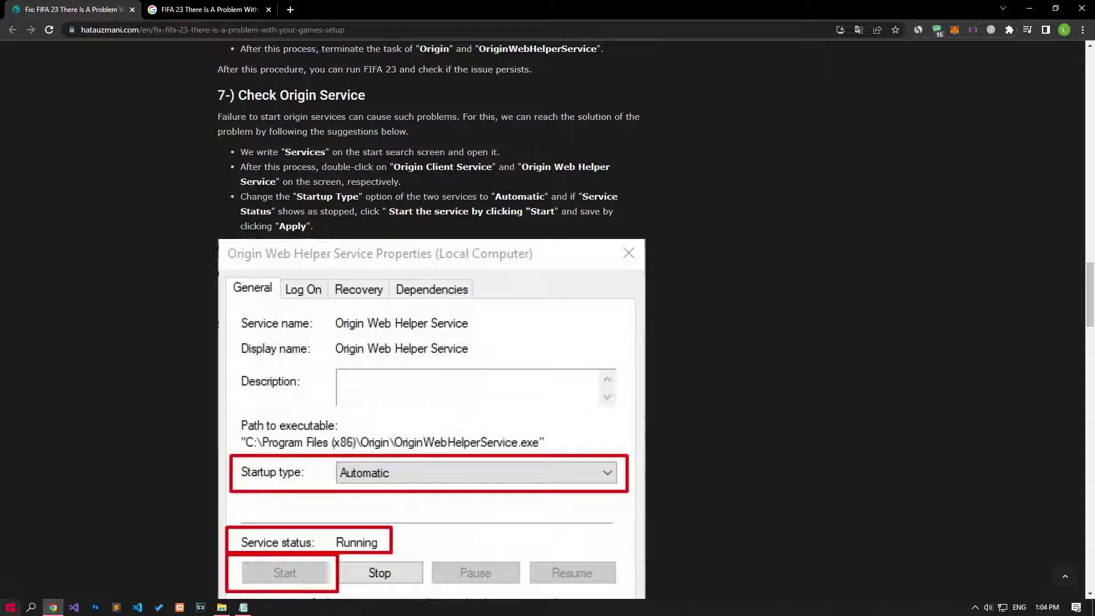
# - Launch Services from a Start search for 'service' and jump to the O entries
pyautogui.click(10, 606)
pyautogui.write('service')
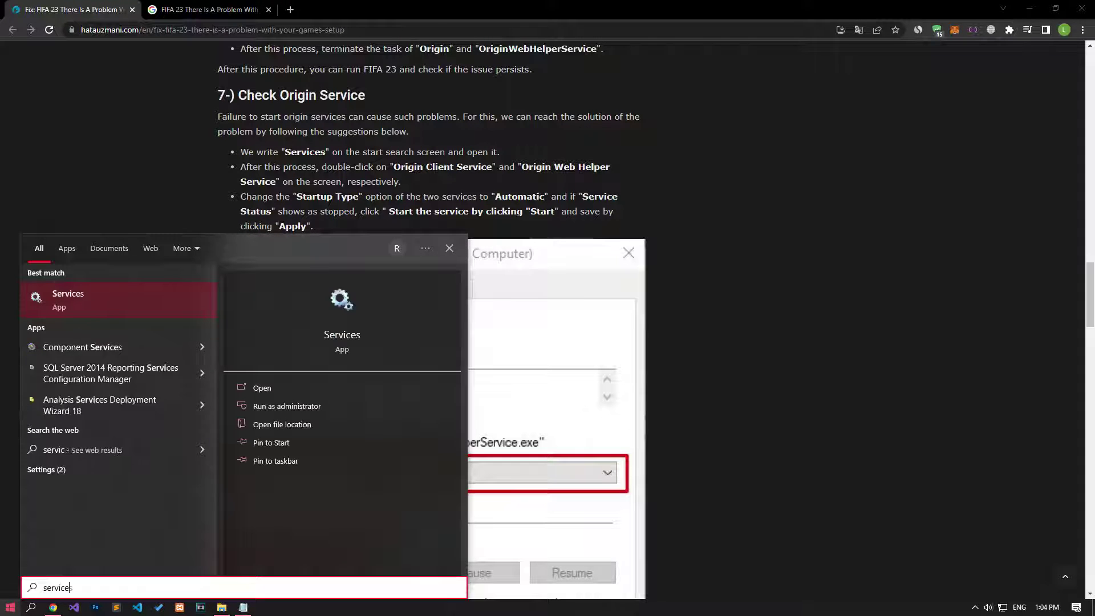
pyautogui.click(86, 302)
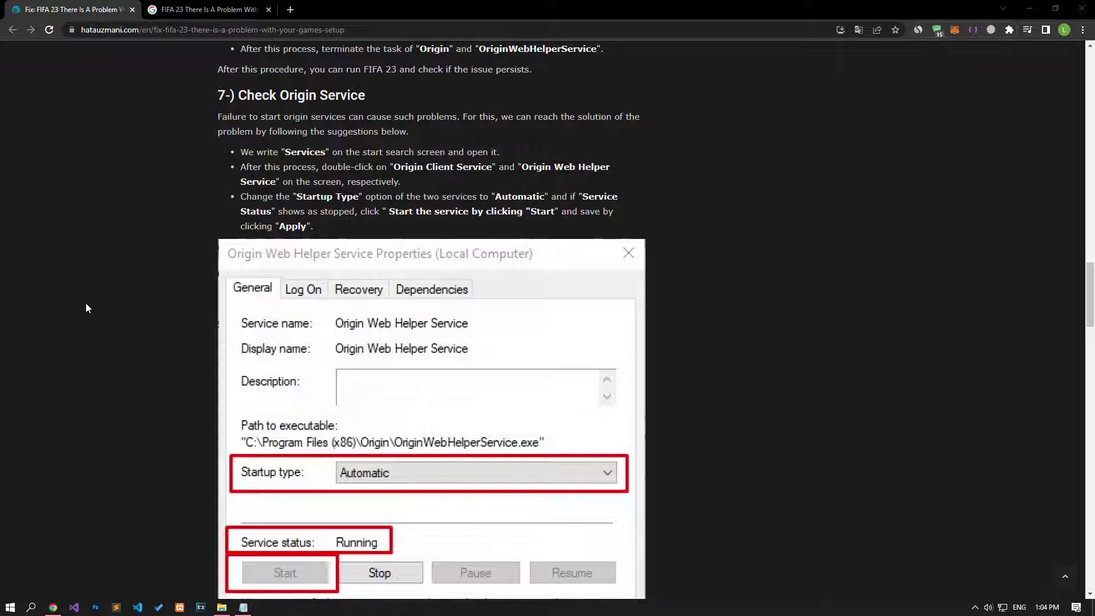
pyautogui.click(647, 304)
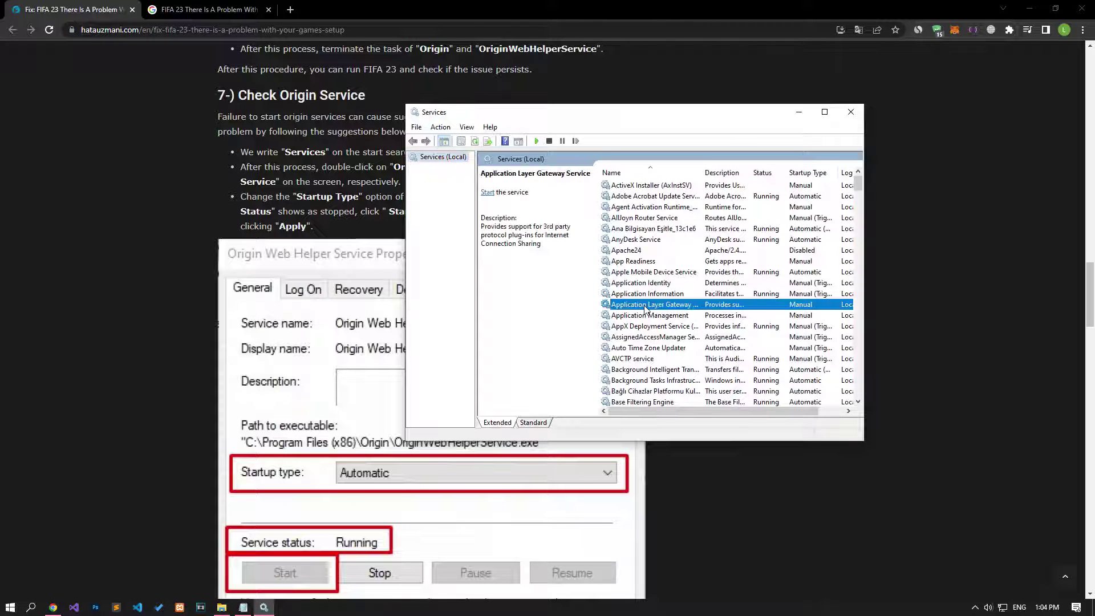
pyautogui.press('o')
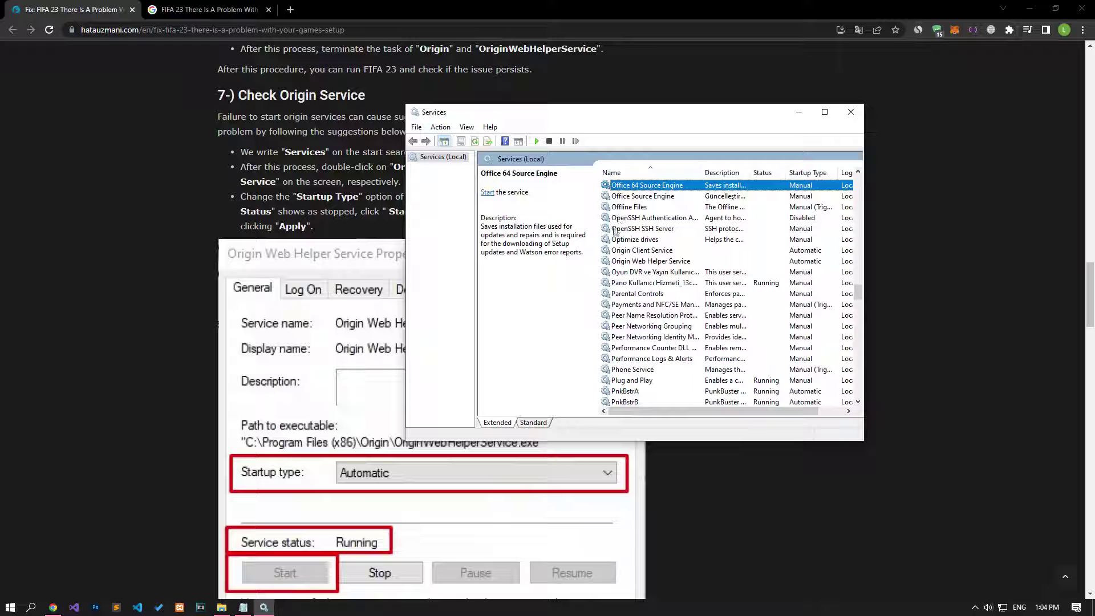
# - Set Origin Client Service to Automatic, try starting it, dismiss the error, and apply
pyautogui.doubleClick(619, 251)
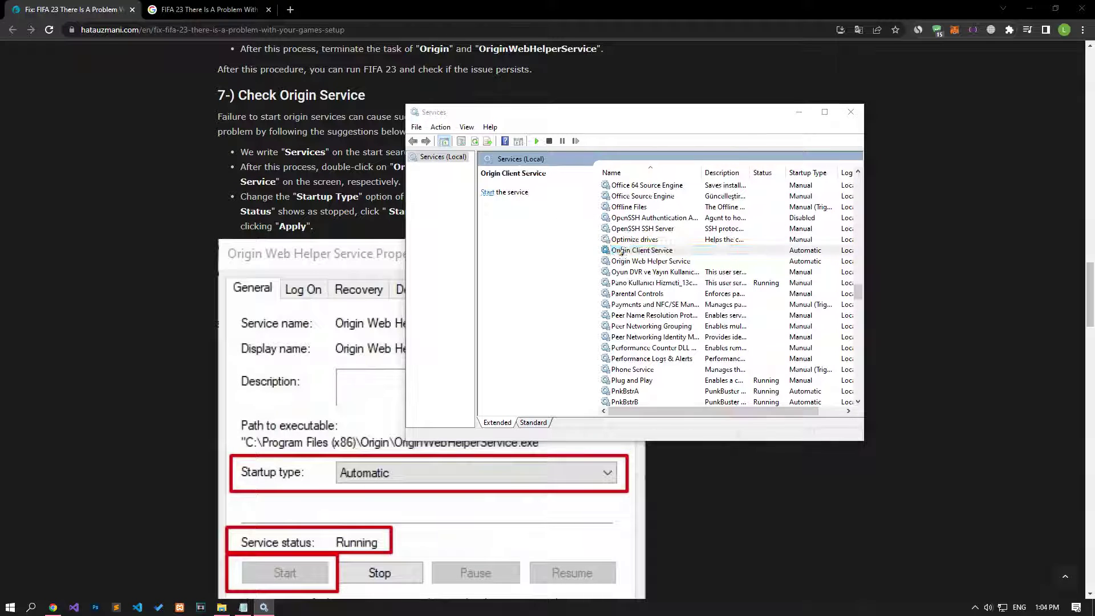
pyautogui.click(607, 271)
pyautogui.click(607, 282)
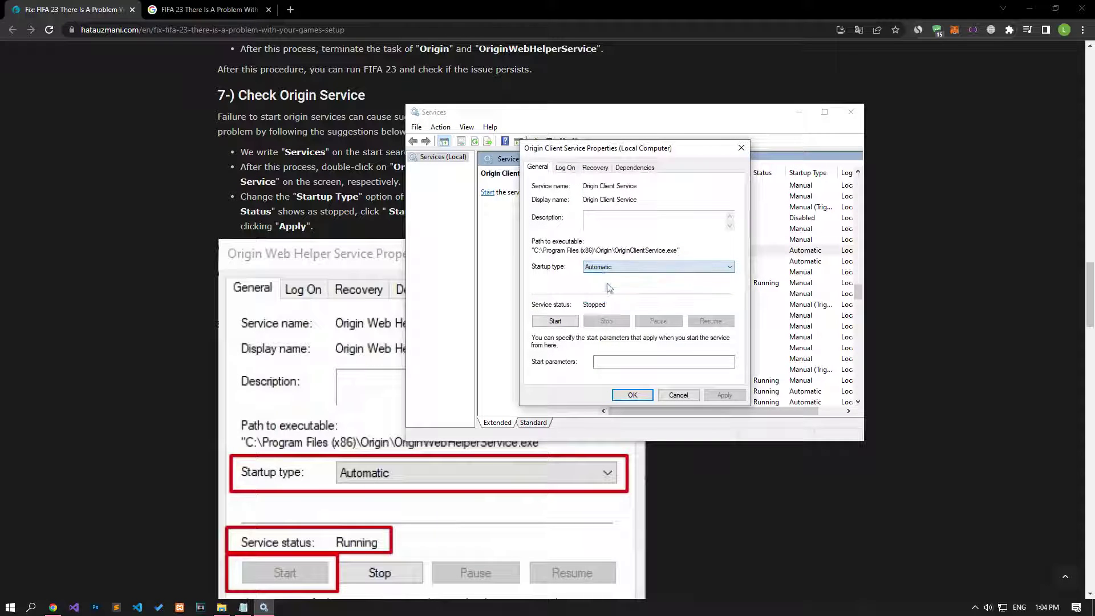
pyautogui.click(555, 322)
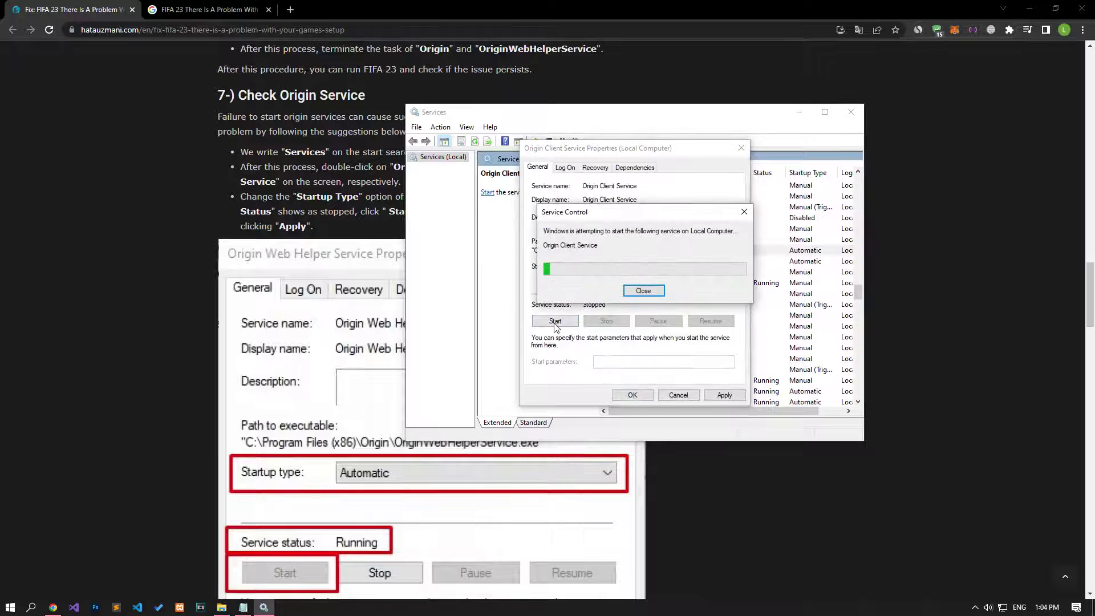
pyautogui.click(631, 346)
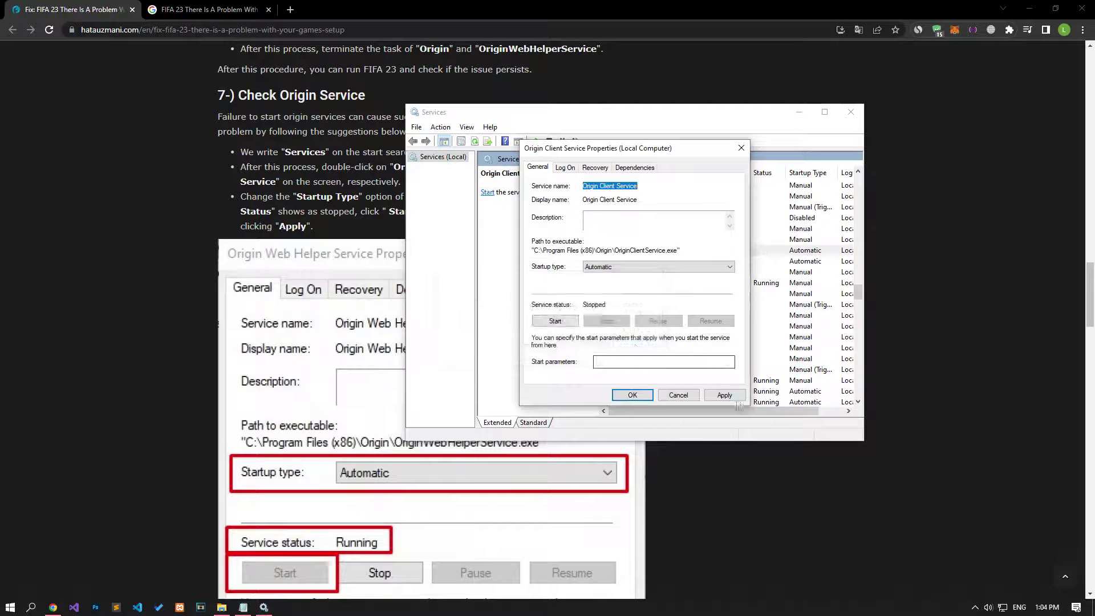
pyautogui.click(724, 395)
pyautogui.click(632, 395)
# - Set Origin Web Helper Service to Automatic, start it, apply, and close Services
pyautogui.click(631, 261)
pyautogui.doubleClick(632, 263)
pyautogui.click(624, 267)
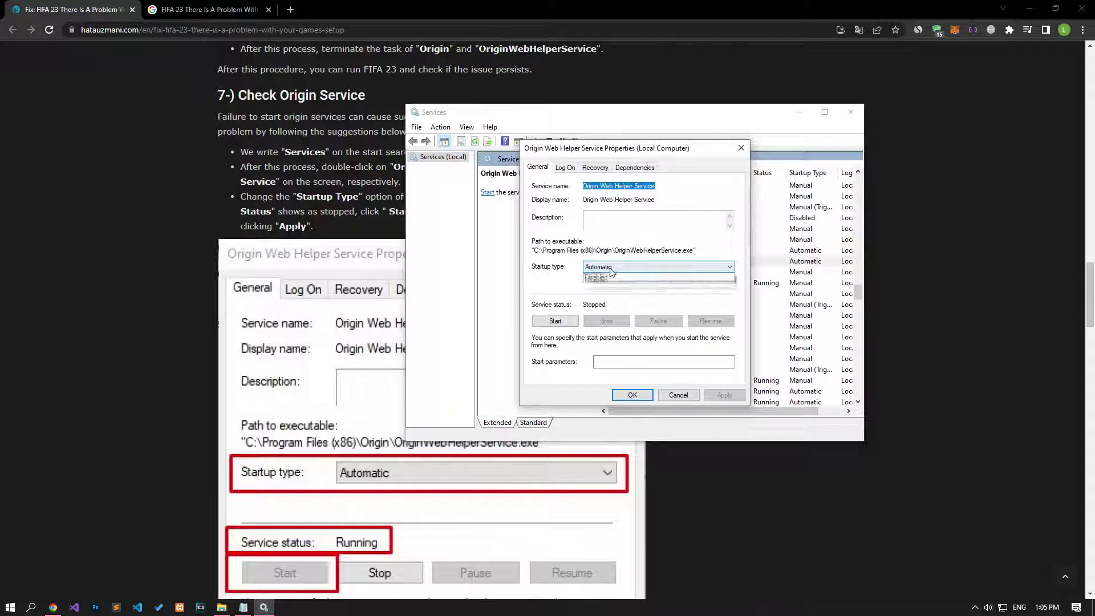
pyautogui.click(605, 287)
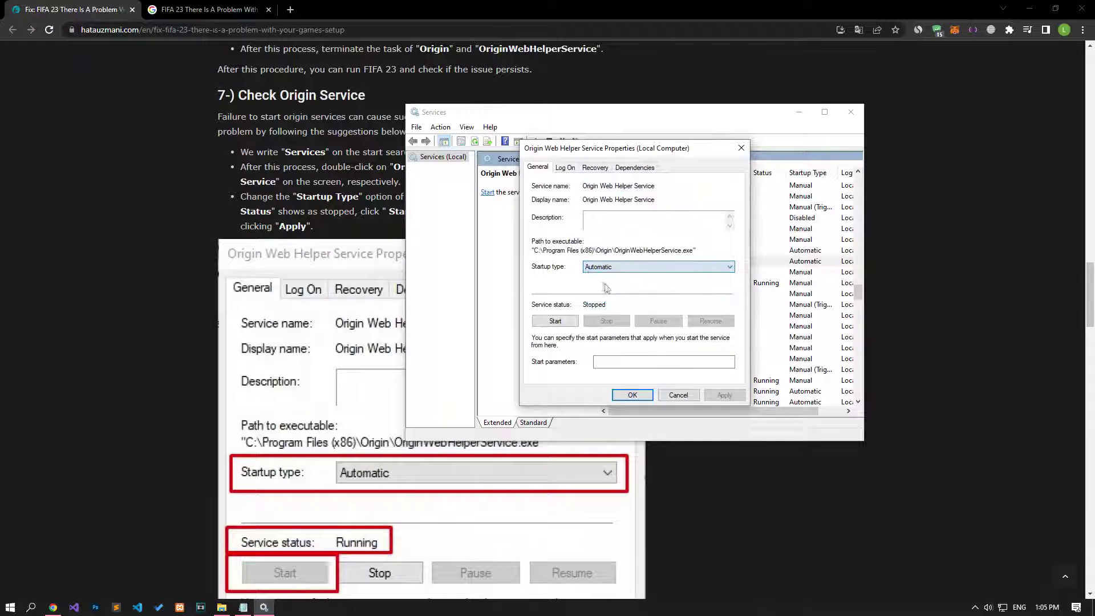
pyautogui.click(556, 321)
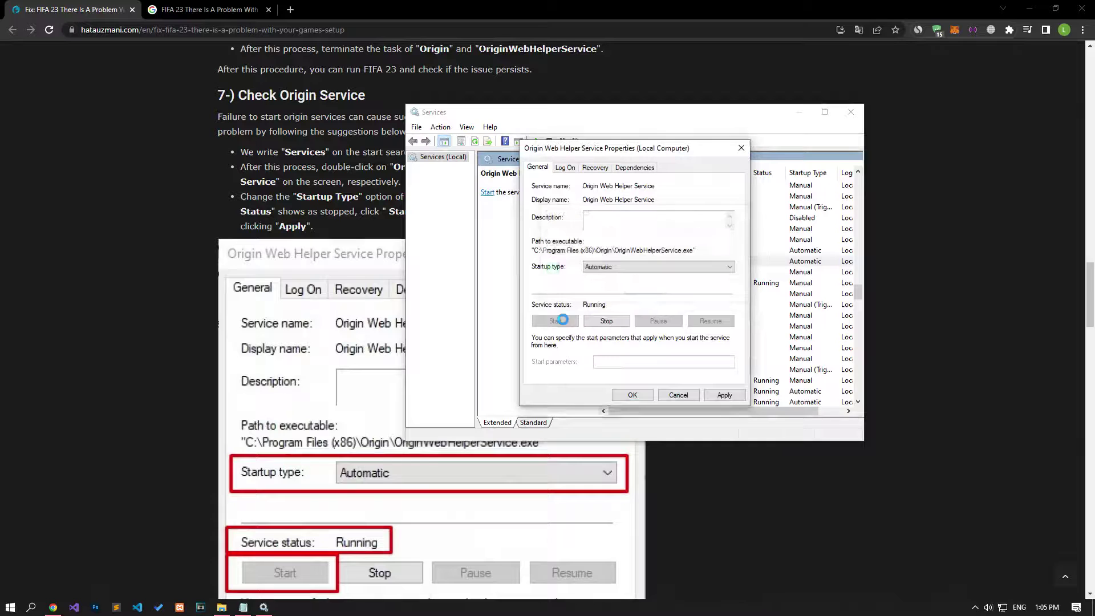
pyautogui.click(725, 394)
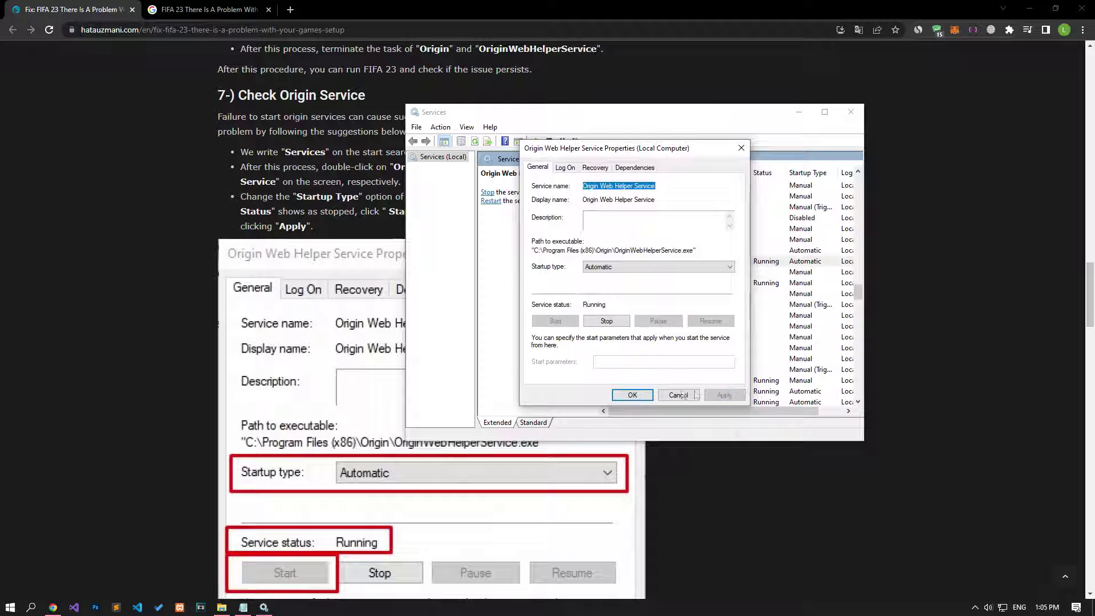
pyautogui.click(632, 395)
pyautogui.click(850, 112)
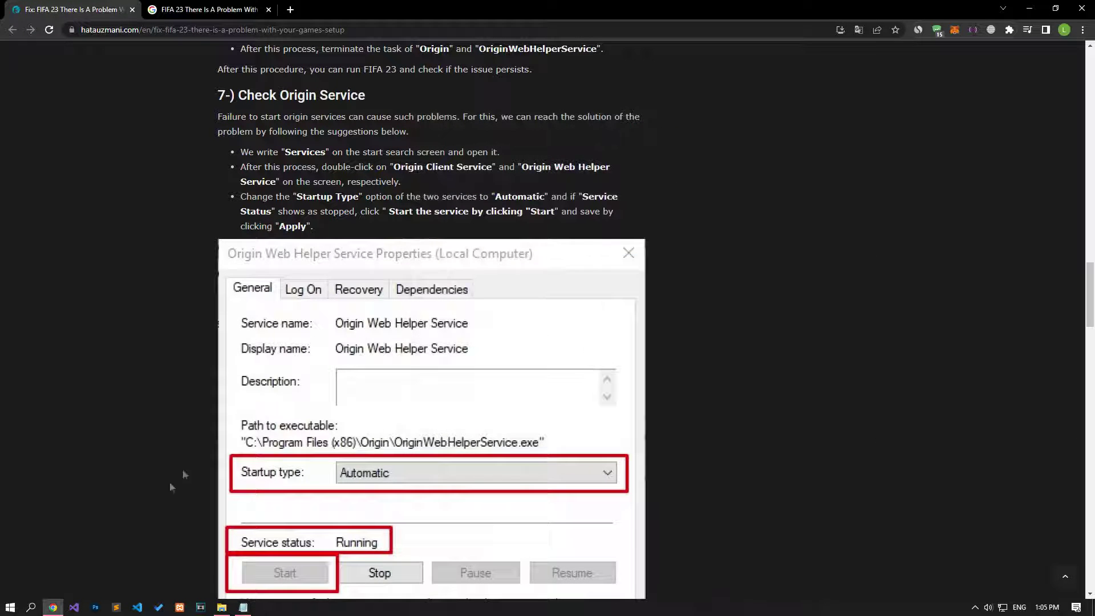
pyautogui.click(10, 606)
# - Check the Origin app's Start-menu options, then scroll the article to sections 8–10
pyautogui.rightClick(148, 313)
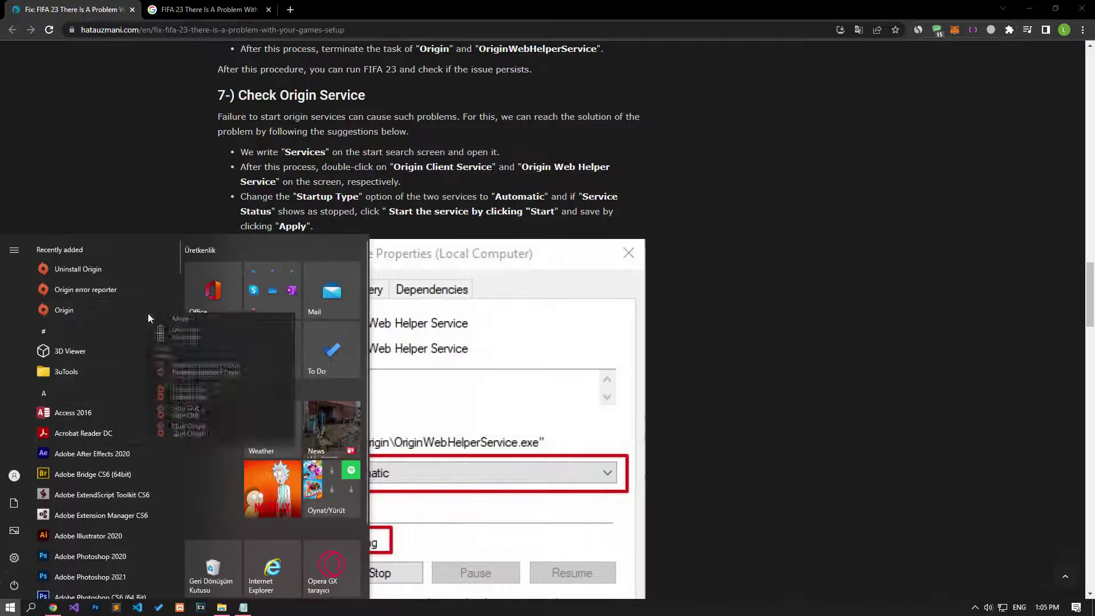
pyautogui.moveTo(227, 343)
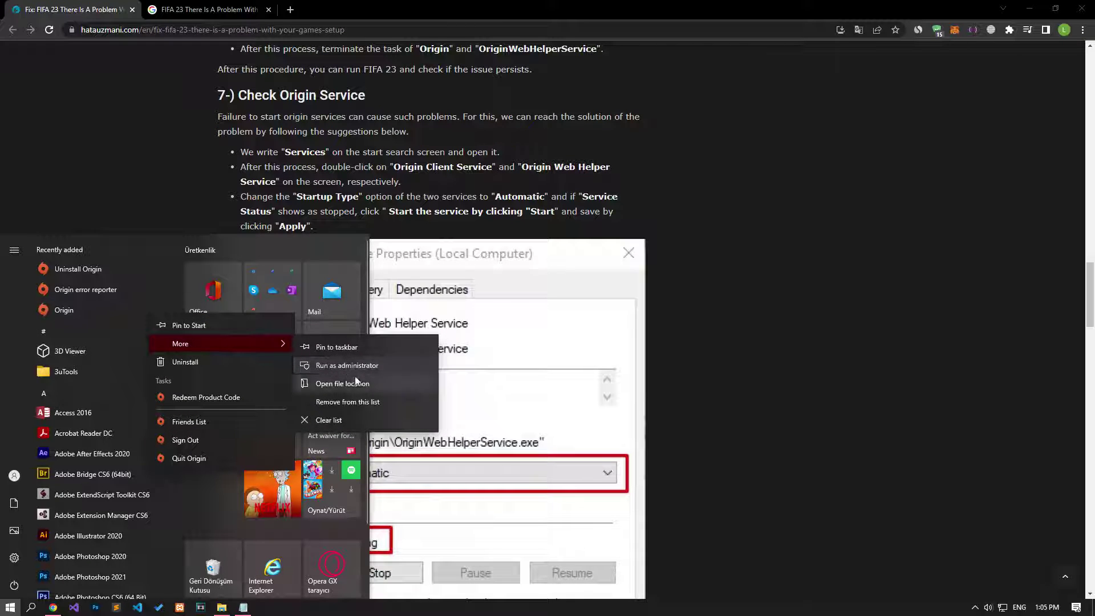
pyautogui.click(189, 162)
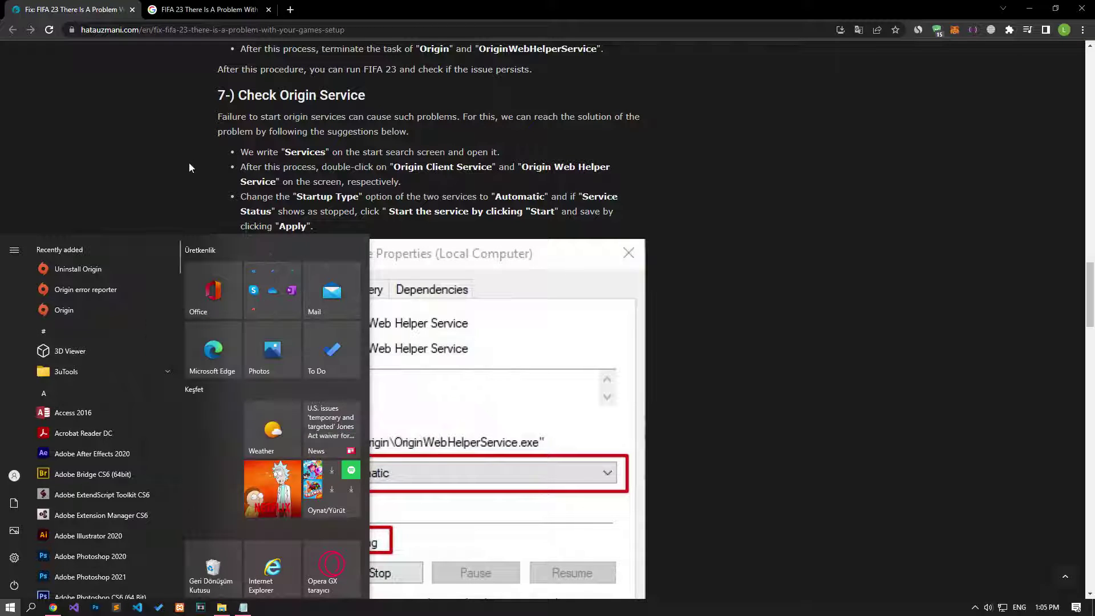
pyautogui.scroll(-10, 189, 162)
pyautogui.scroll(-2, 189, 167)
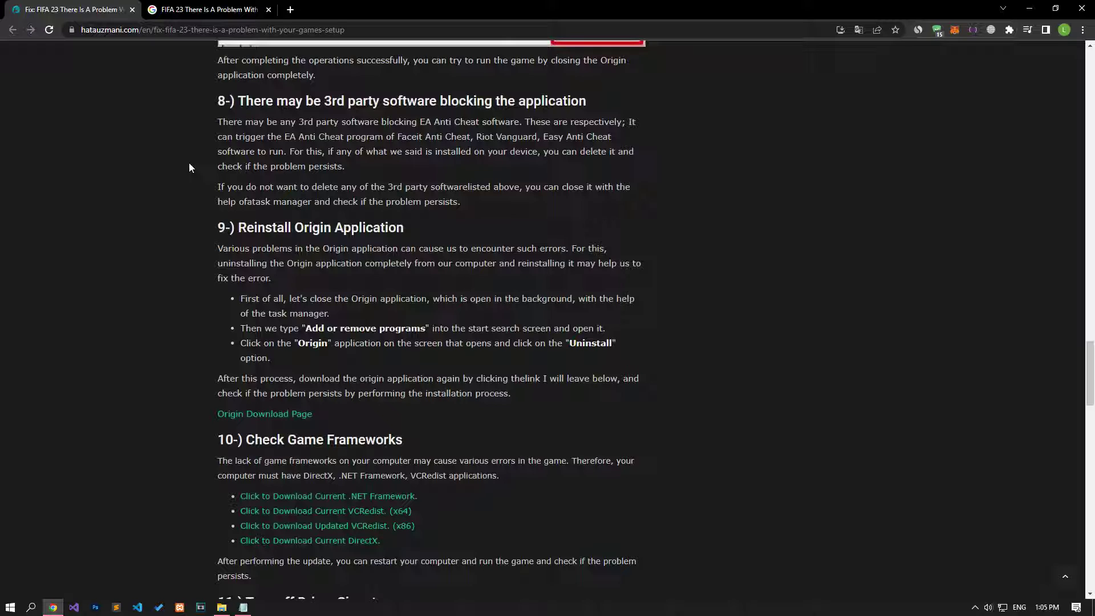
pyautogui.click(10, 607)
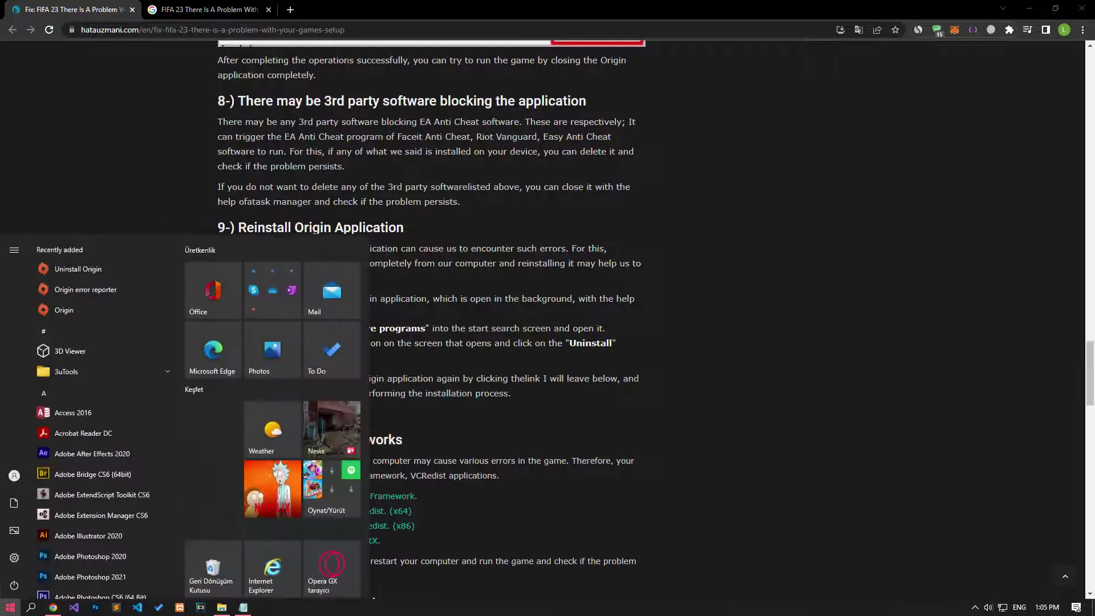
# - Search 'Riot Vanguard' in Add or remove programs, select it, then close Settings
pyautogui.write('add')
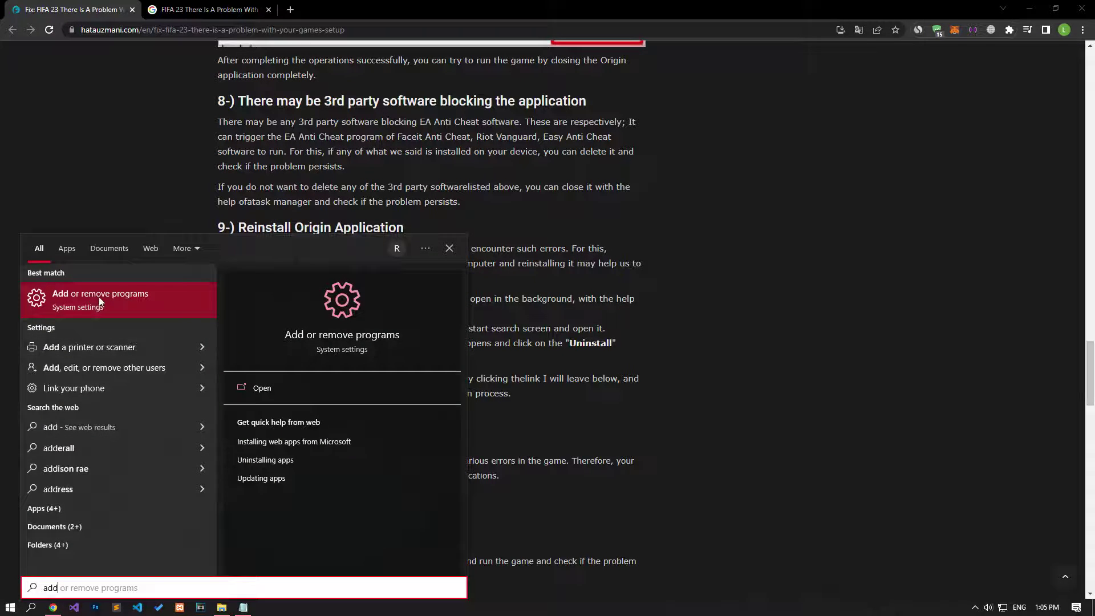
pyautogui.click(99, 297)
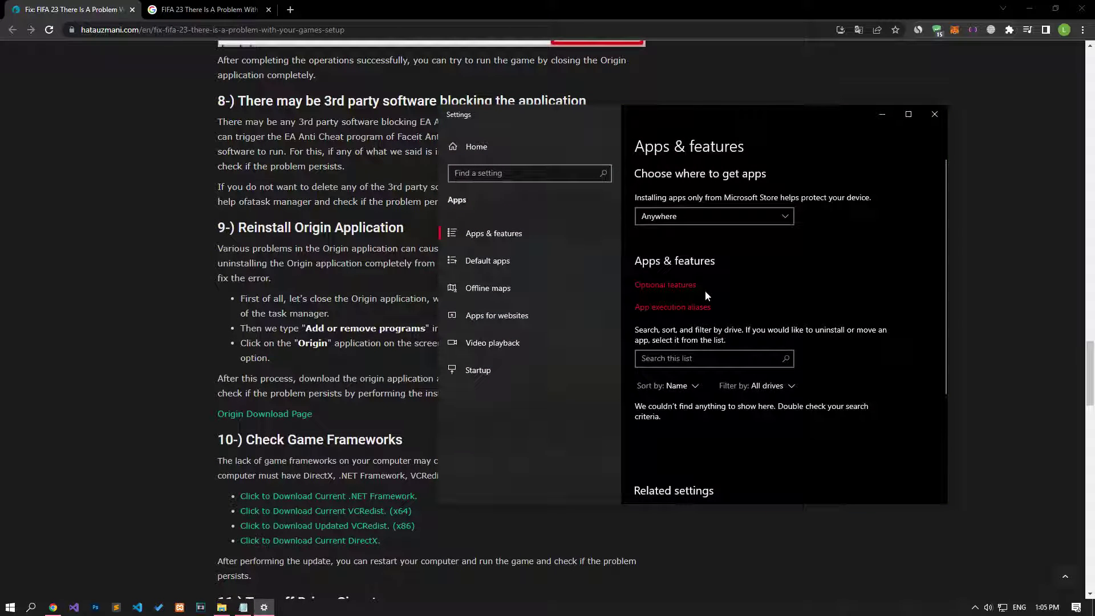
pyautogui.click(710, 358)
pyautogui.write('Riot Vanguar')
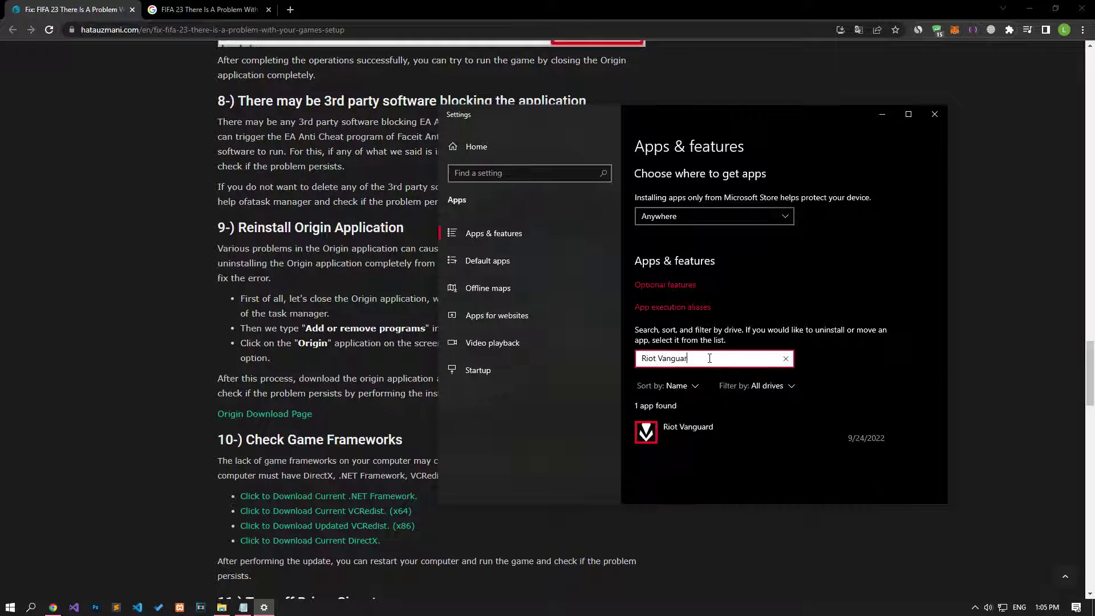
pyautogui.write('d')
pyautogui.click(720, 430)
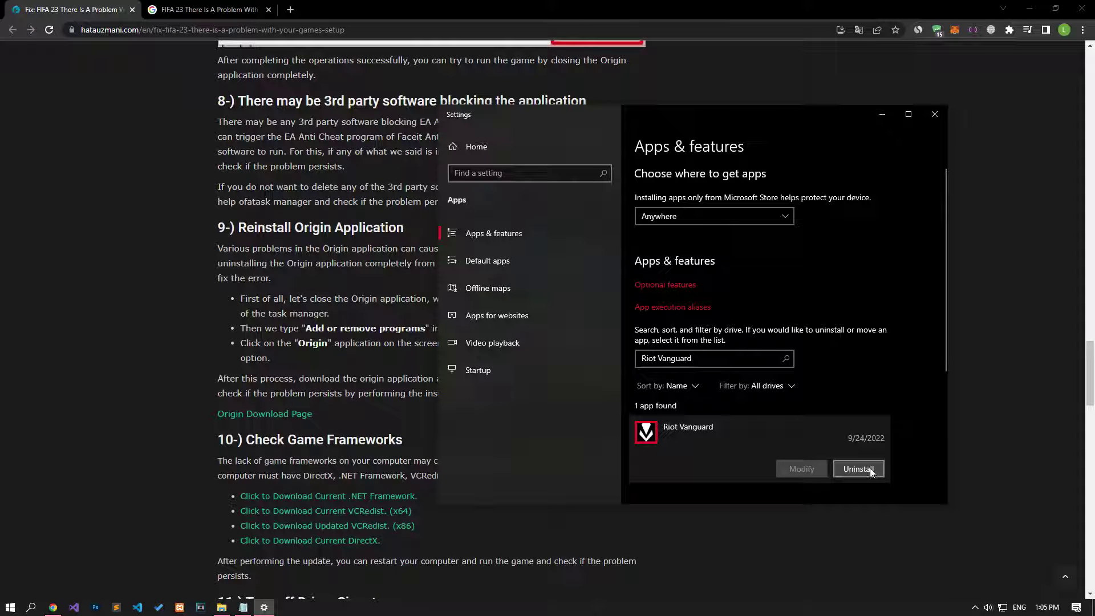
pyautogui.click(934, 114)
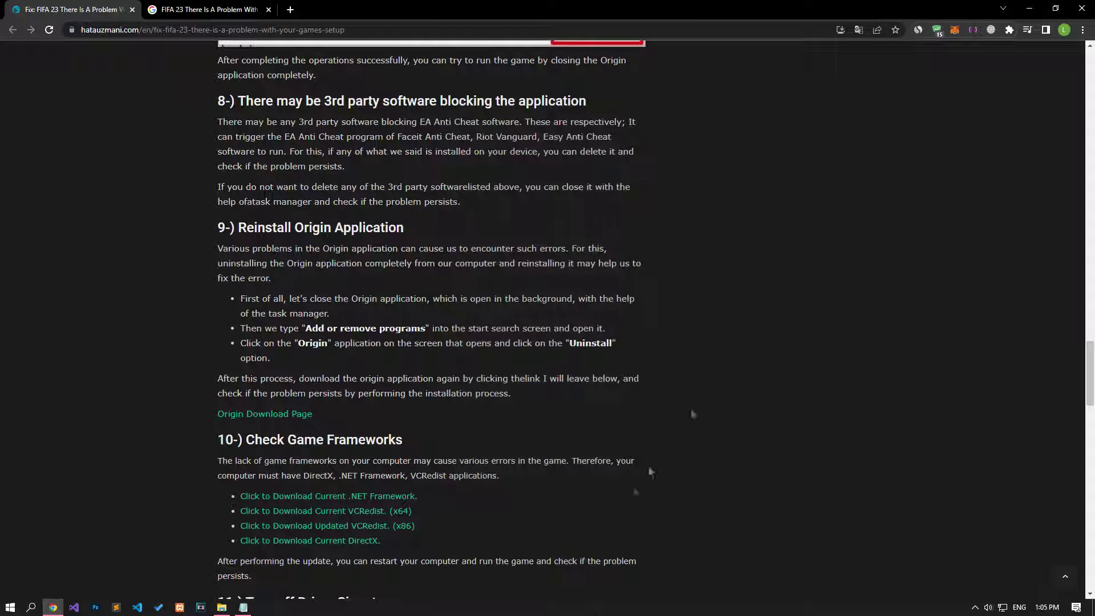
pyautogui.rightClick(521, 607)
# - End the Vanguard user-mode service process, check Vanguard tray notification, and close Task Manager
pyautogui.click(555, 559)
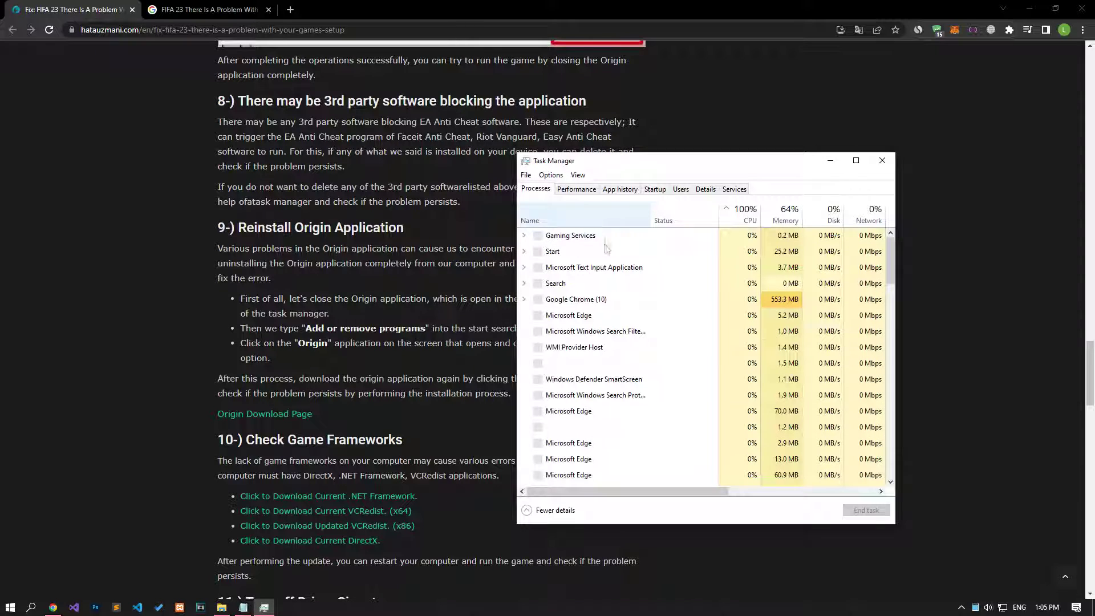
pyautogui.scroll(-3, 891, 258)
pyautogui.moveTo(891, 258); pyautogui.dragTo(893, 297)
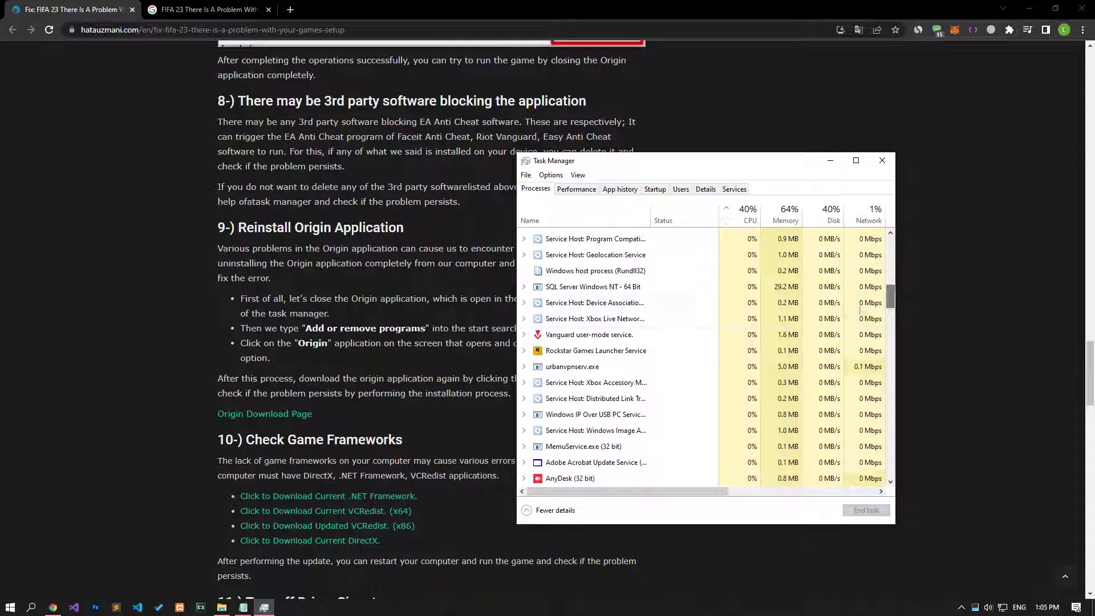
pyautogui.click(679, 318)
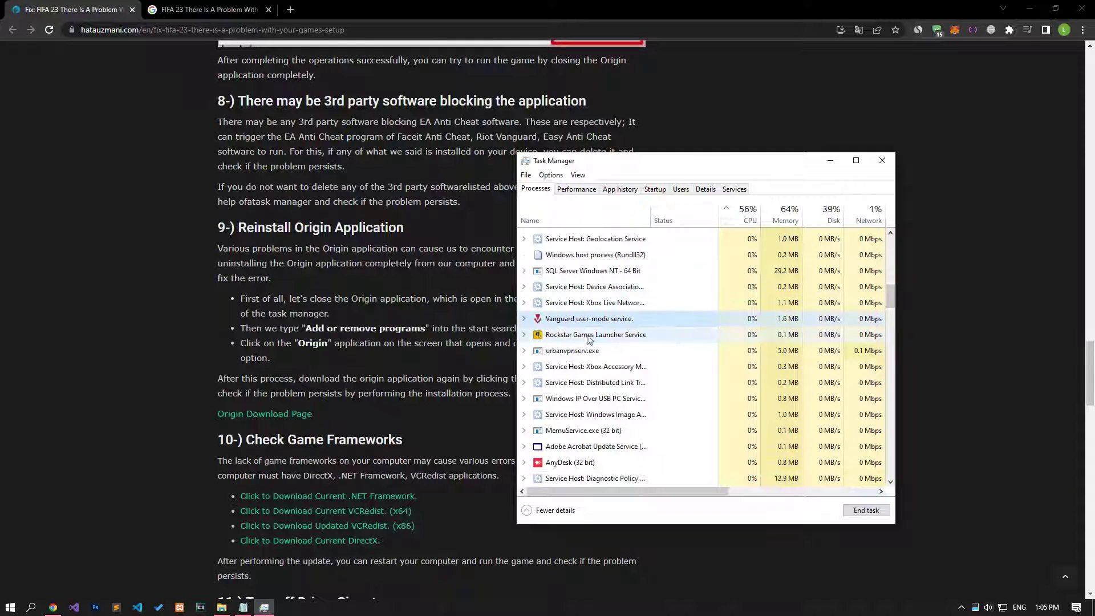
pyautogui.click(865, 510)
pyautogui.moveTo(887, 300); pyautogui.dragTo(895, 450)
pyautogui.click(593, 373)
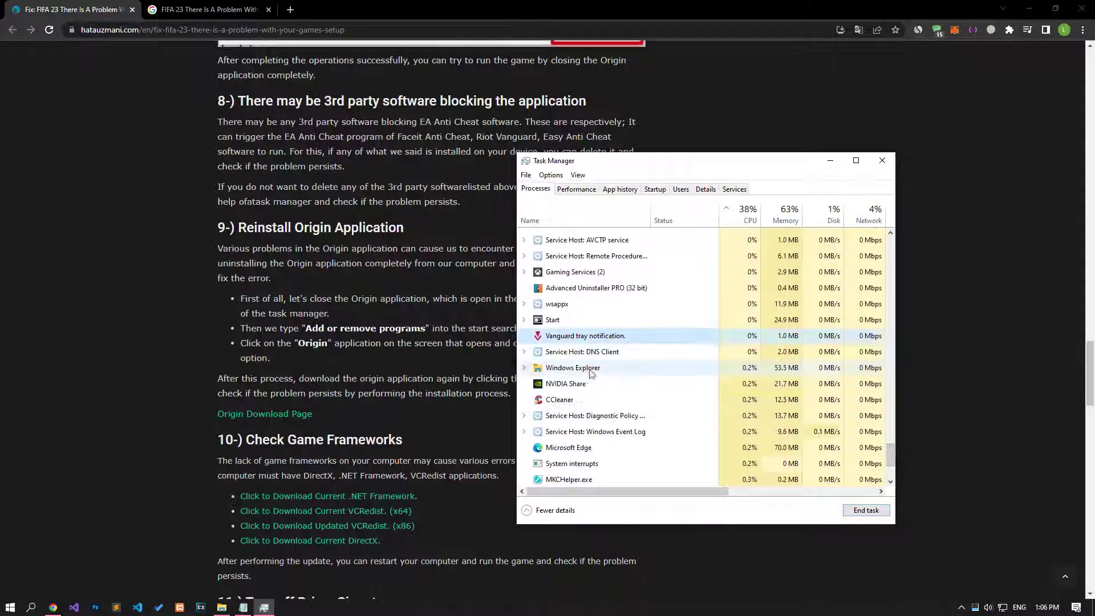
pyautogui.moveTo(894, 451); pyautogui.dragTo(894, 465)
pyautogui.click(882, 161)
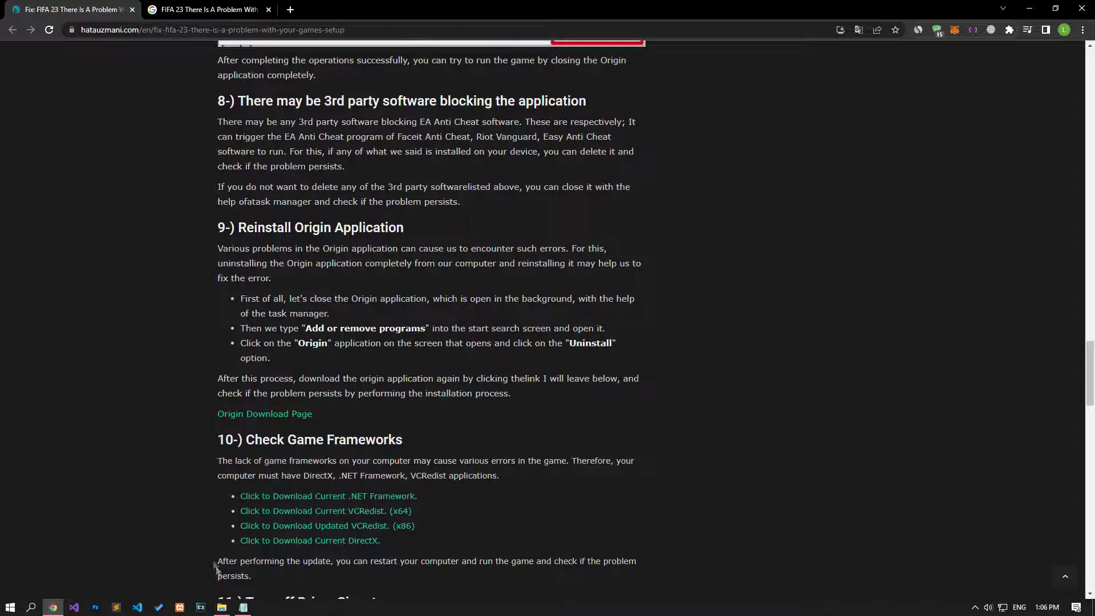
# - Launch CCleaner from New folder (4), dismiss its welcome and upgrade screens, and open Registry
pyautogui.click(227, 608)
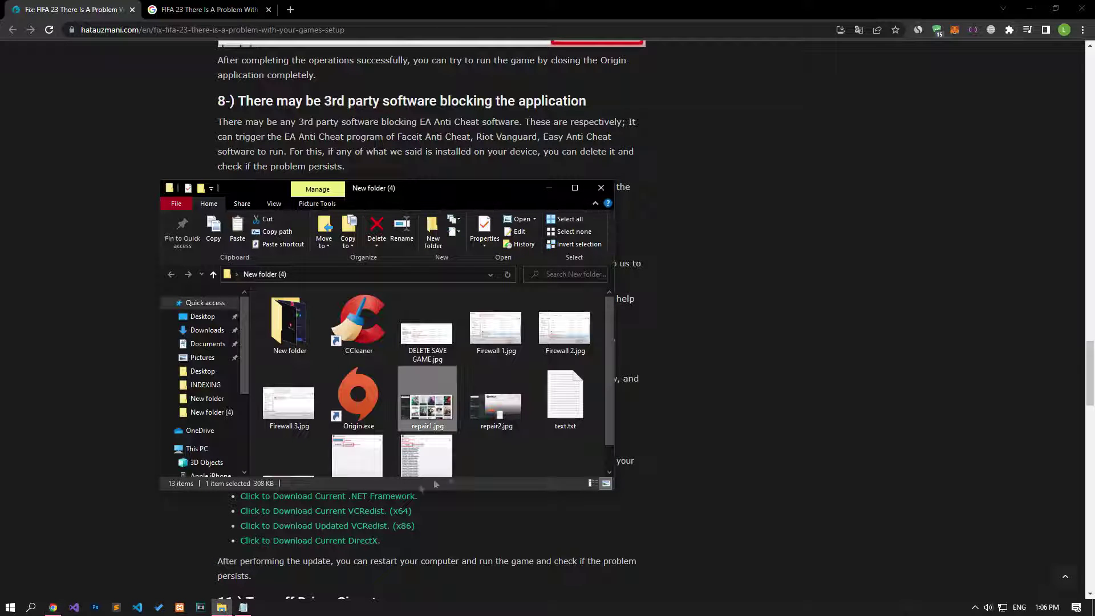
pyautogui.click(512, 462)
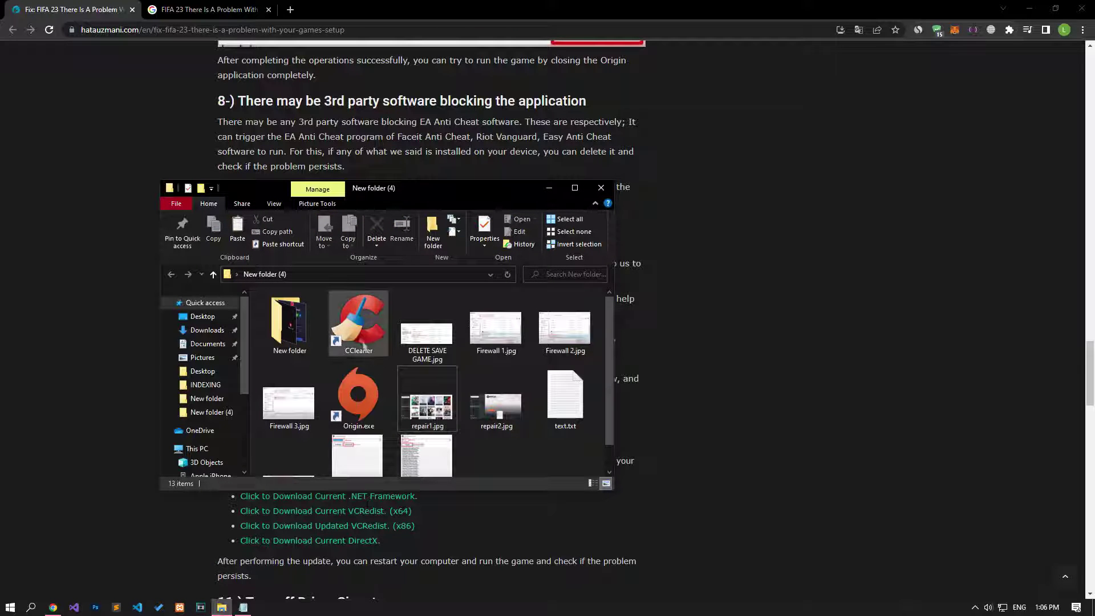
pyautogui.click(350, 325)
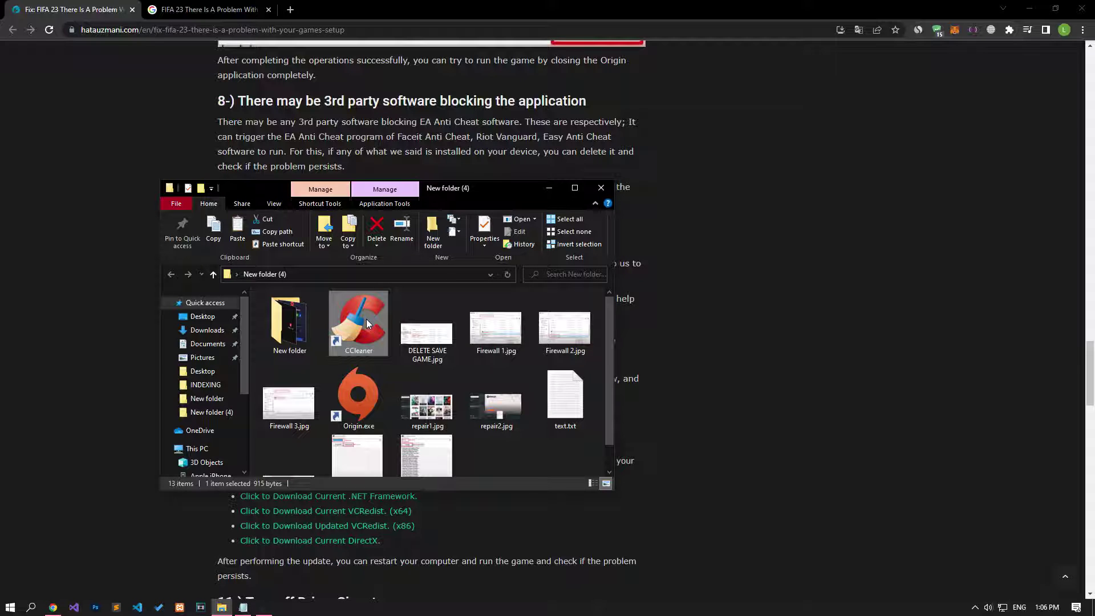
pyautogui.doubleClick(366, 319)
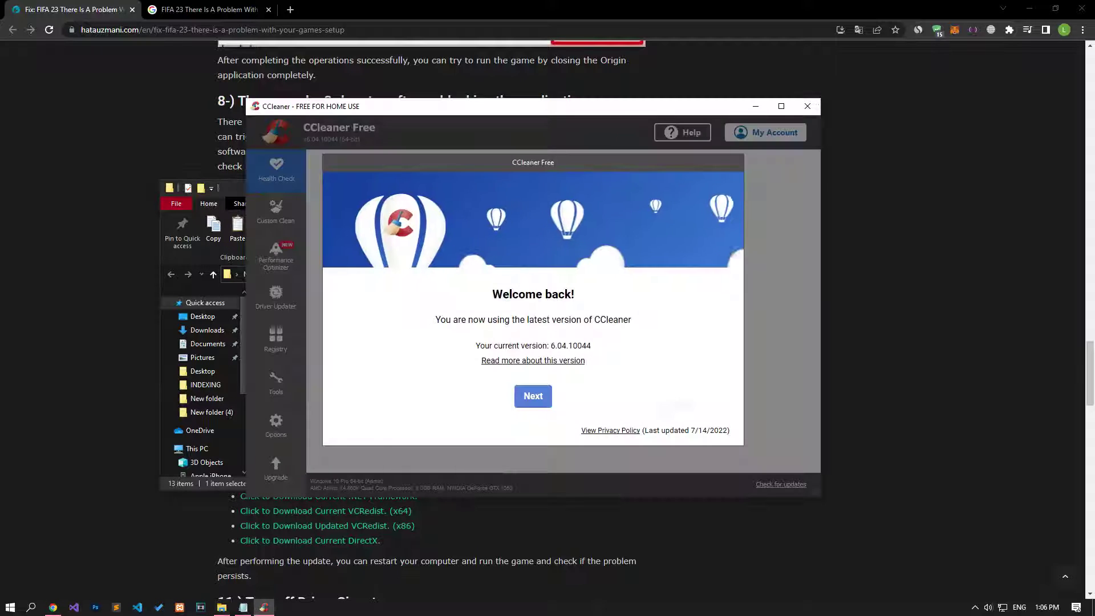
pyautogui.click(533, 396)
pyautogui.click(640, 417)
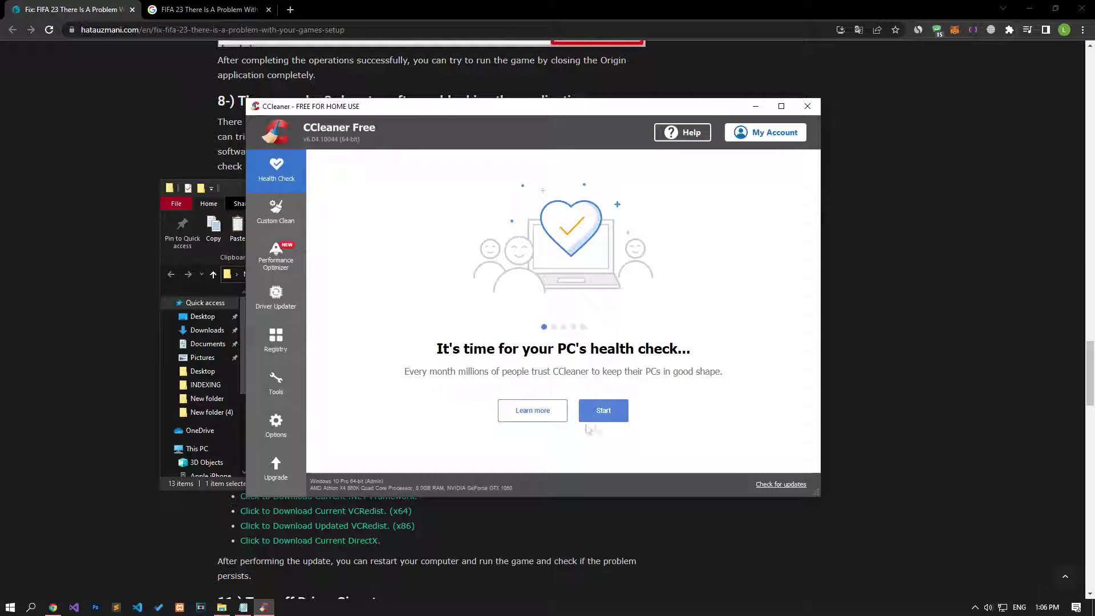
pyautogui.click(283, 341)
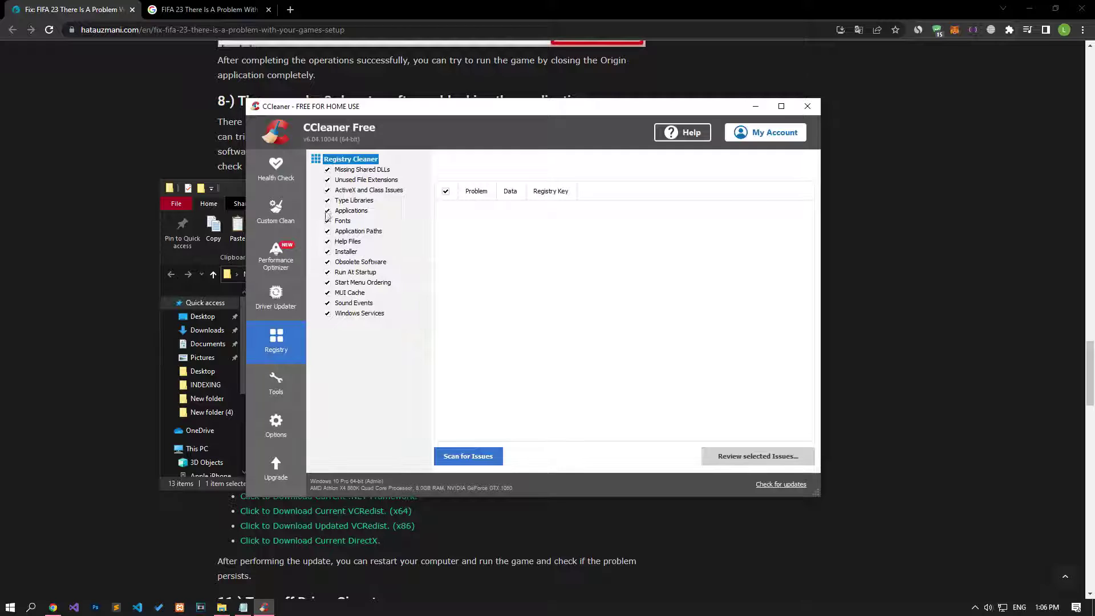
# - Scan the registry, fix all 3732 issues without a backup, and close CCleaner
pyautogui.click(461, 458)
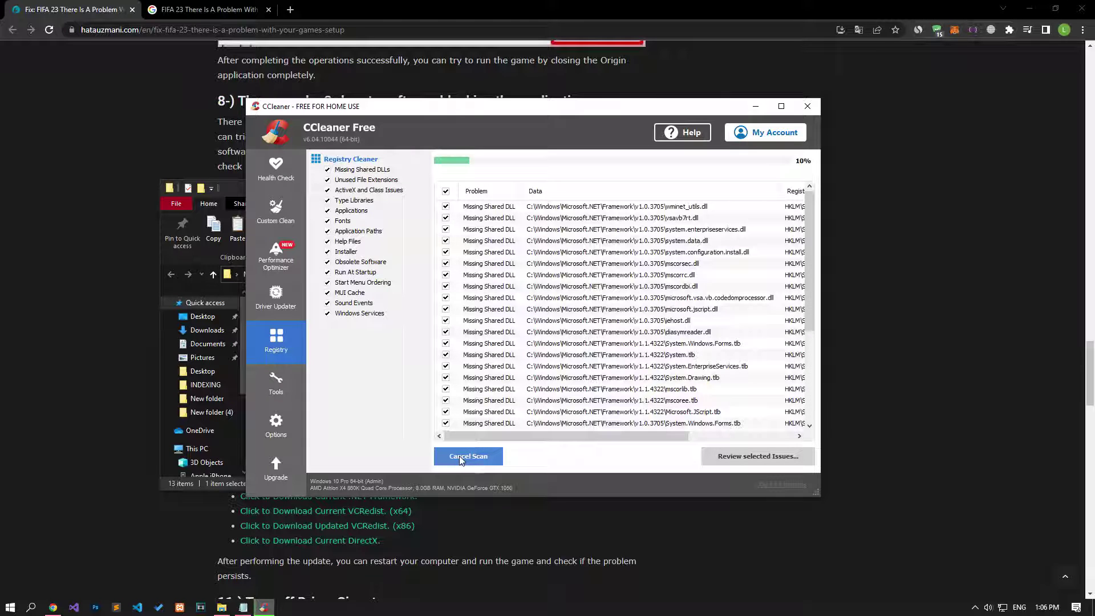
pyautogui.click(766, 458)
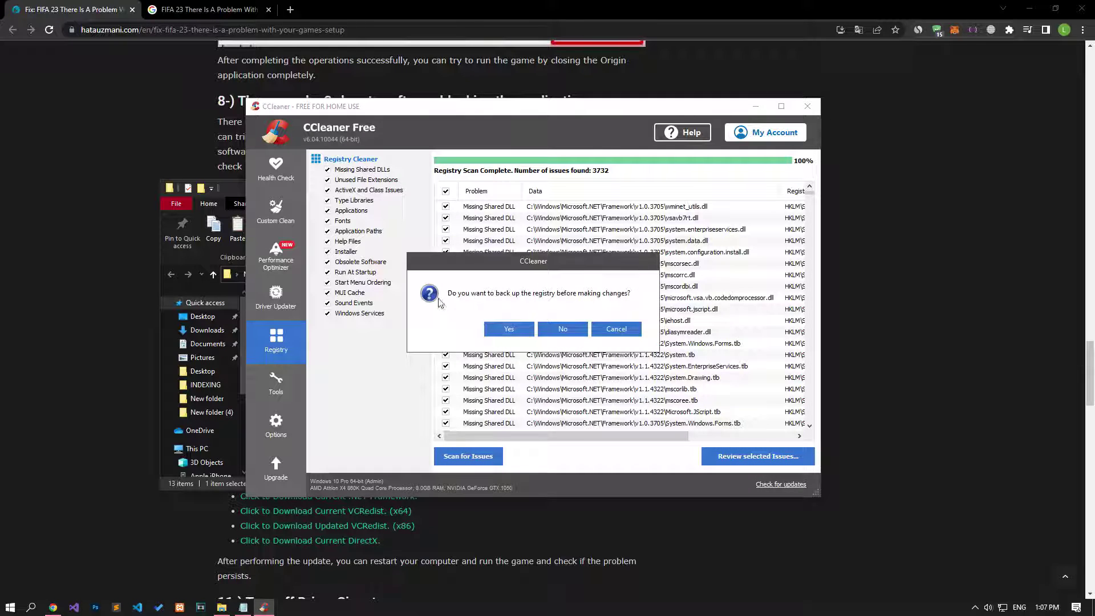
pyautogui.click(563, 331)
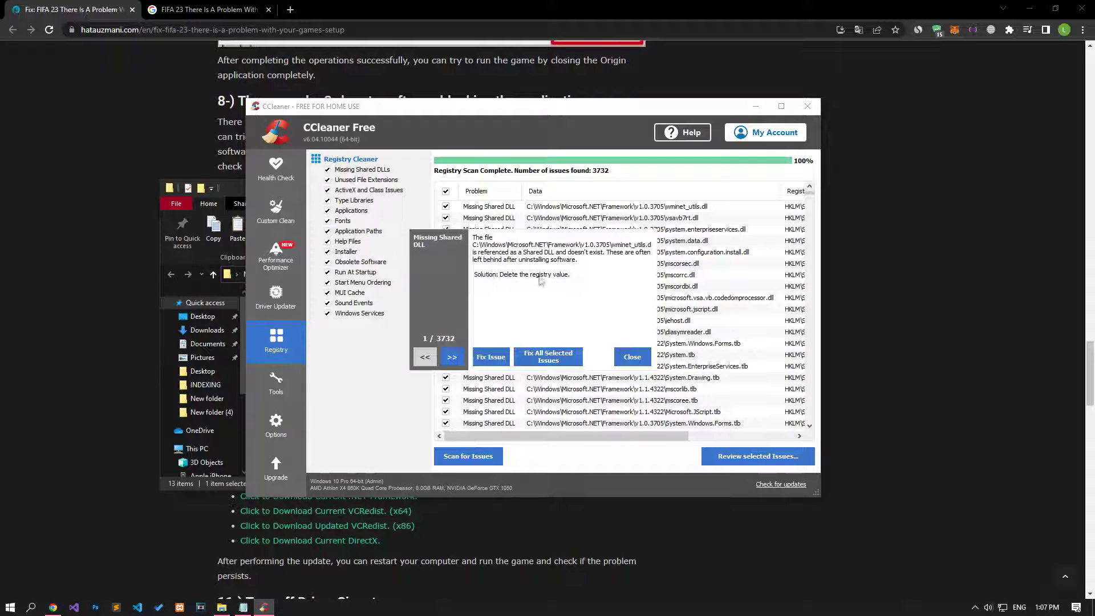
pyautogui.click(548, 358)
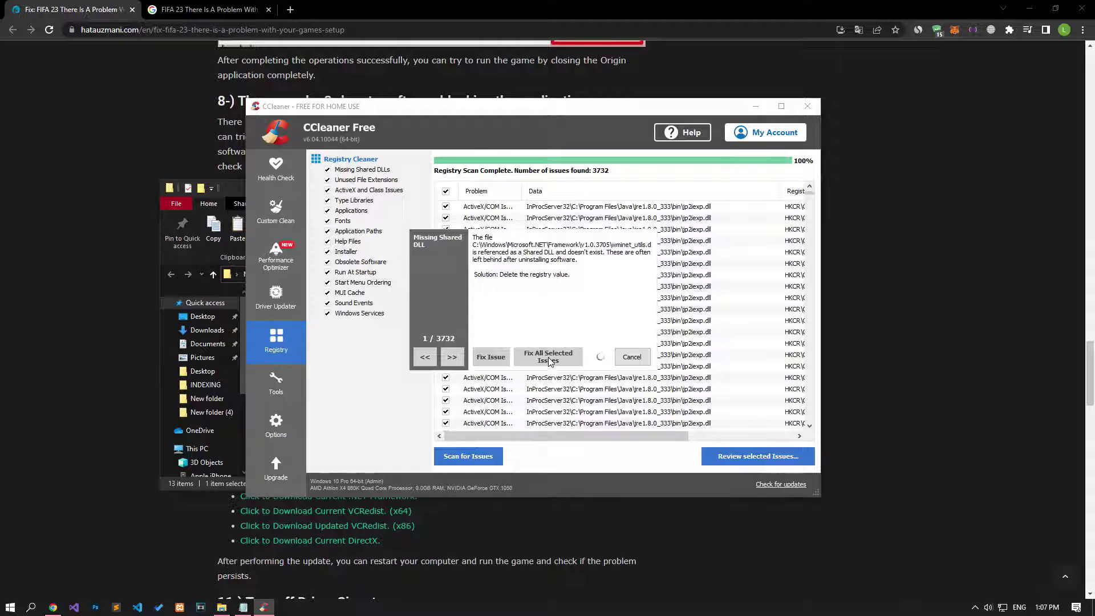
pyautogui.click(649, 360)
pyautogui.click(814, 114)
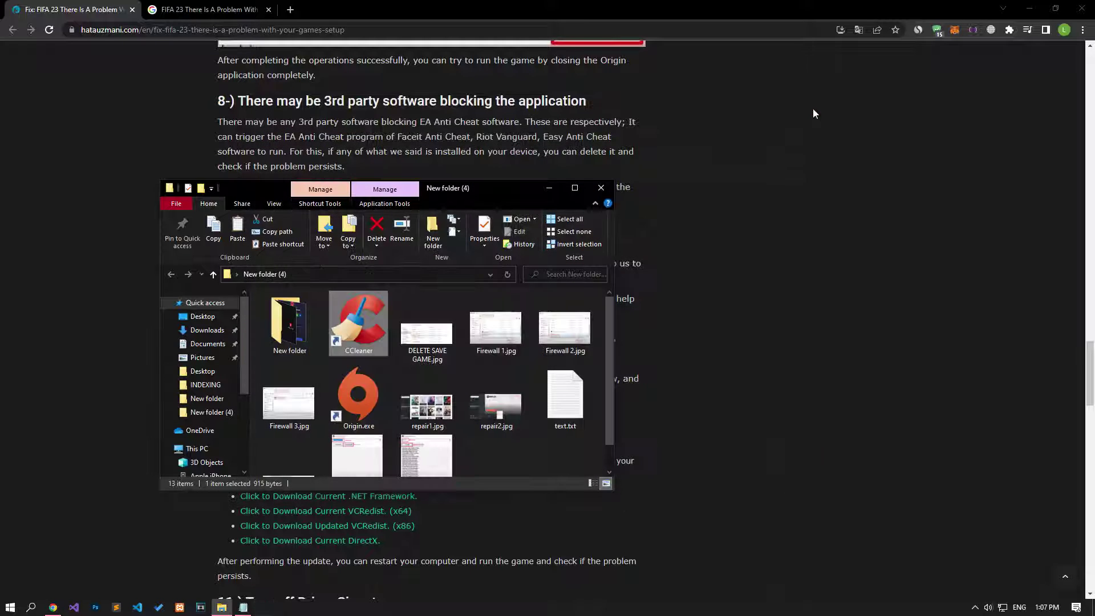
# - View DELETE SAVE GAME.jpg in Photo Viewer, close it, and minimize the folder window
pyautogui.click(11, 607)
pyautogui.click(15, 585)
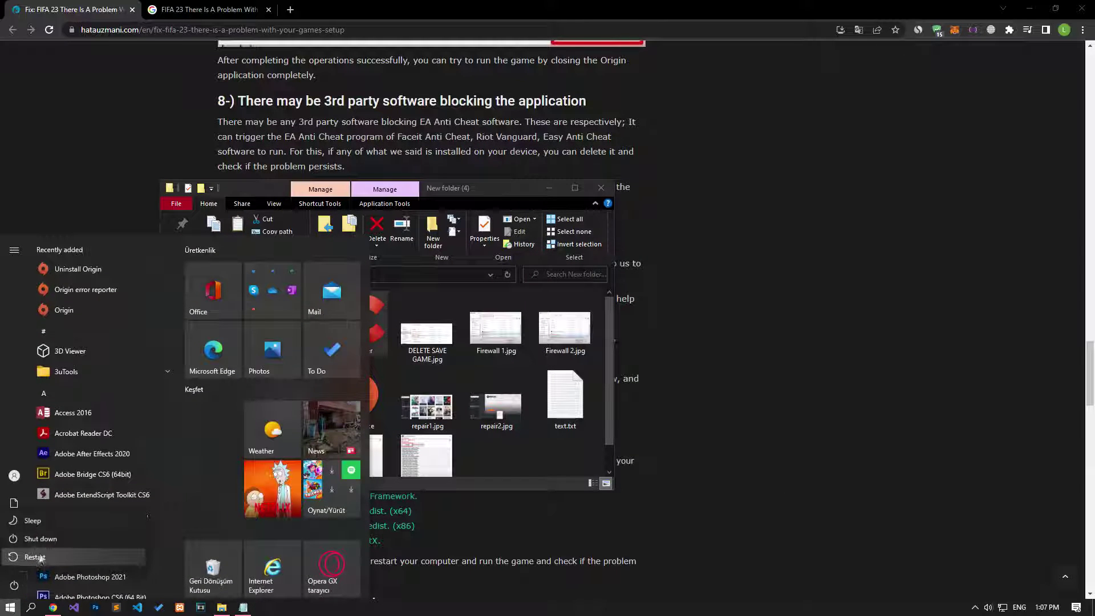
pyautogui.click(213, 389)
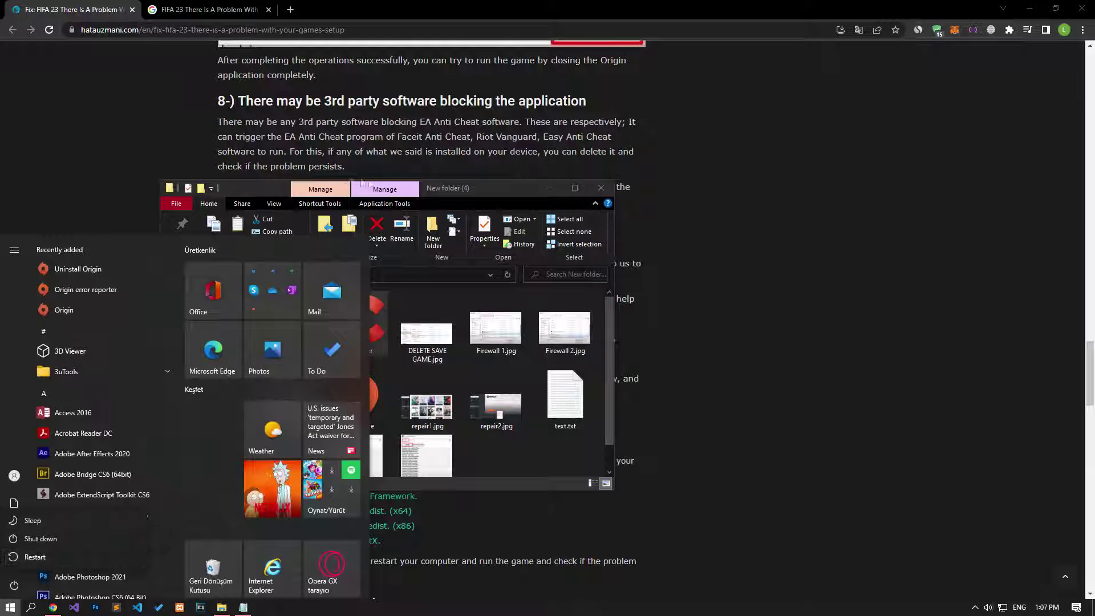
pyautogui.click(450, 180)
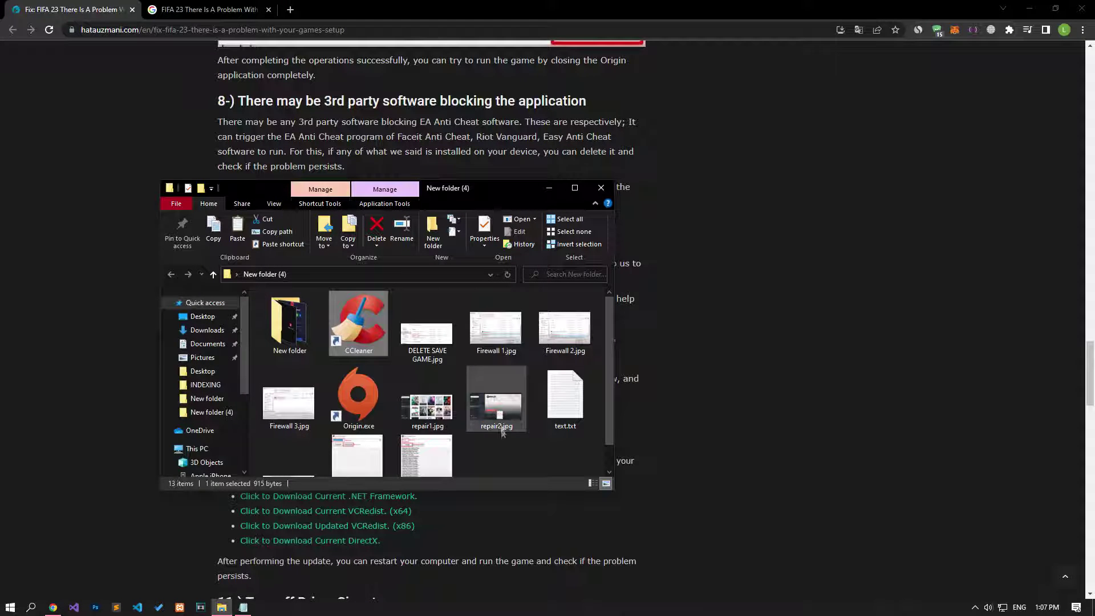
pyautogui.doubleClick(431, 327)
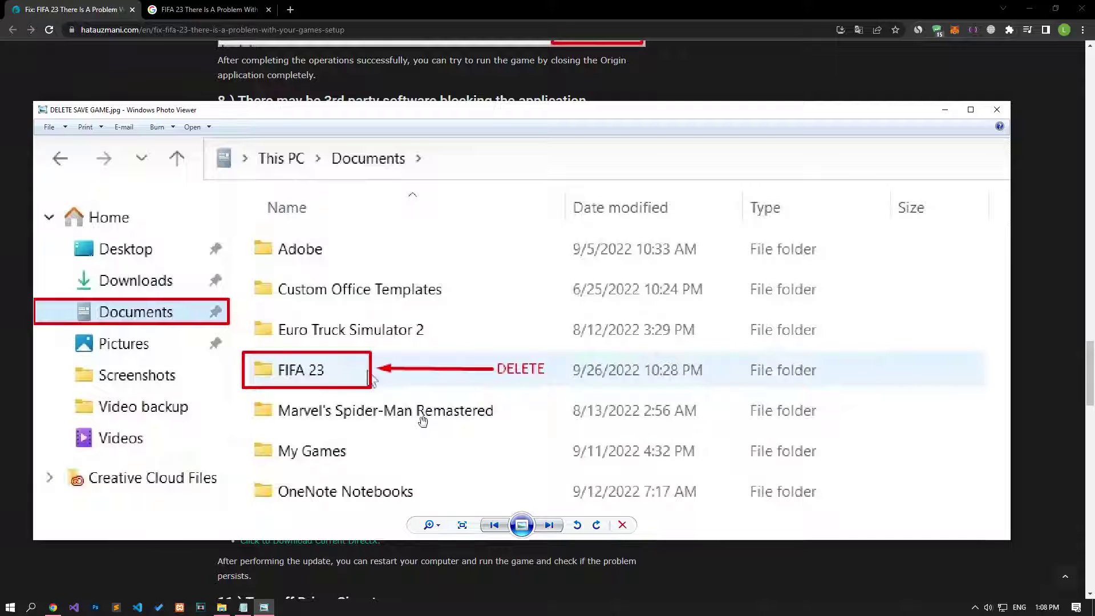
pyautogui.click(996, 109)
pyautogui.click(547, 188)
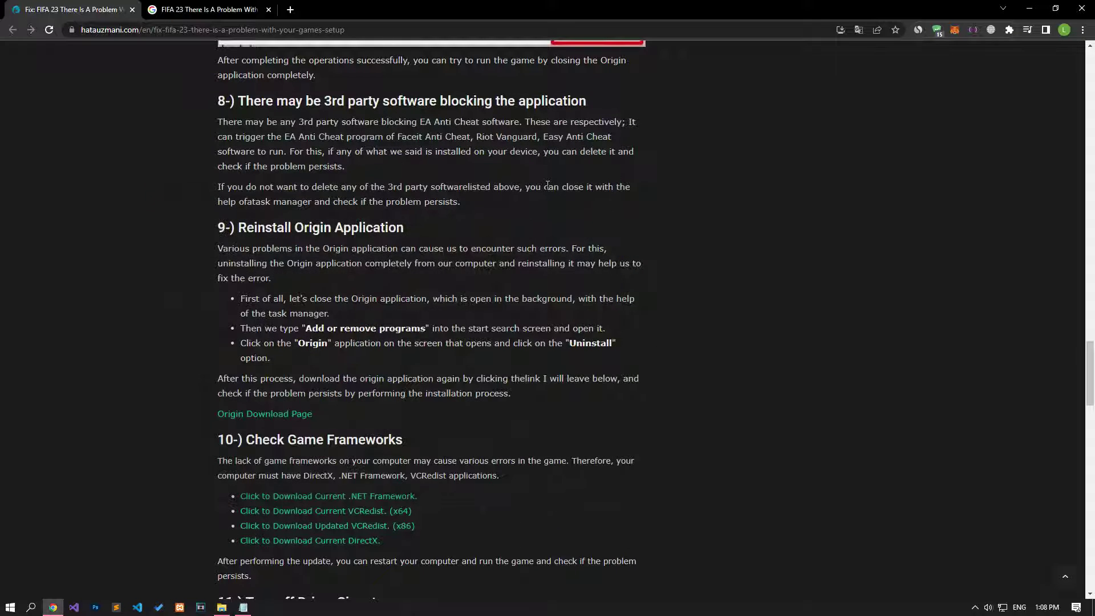
# - Open the .NET Framework 4.8, VCRedist and DirectX June 2010 download pages and start their downloads
pyautogui.middleClick(273, 496)
pyautogui.middleClick(273, 510)
pyautogui.middleClick(273, 526)
pyautogui.middleClick(274, 541)
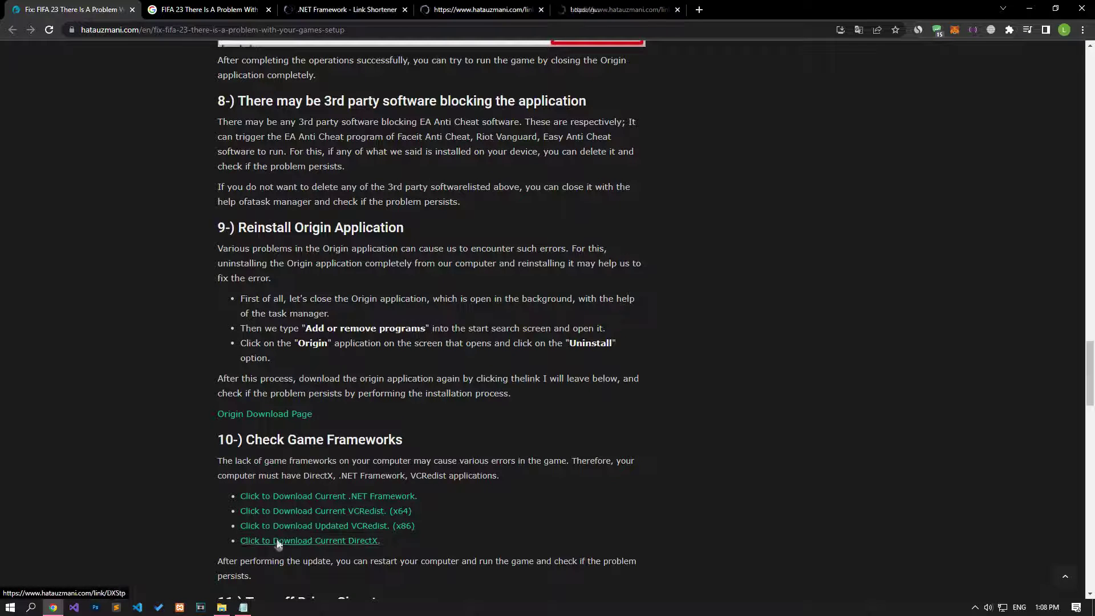
pyautogui.middleClick(239, 7)
pyautogui.click(239, 7)
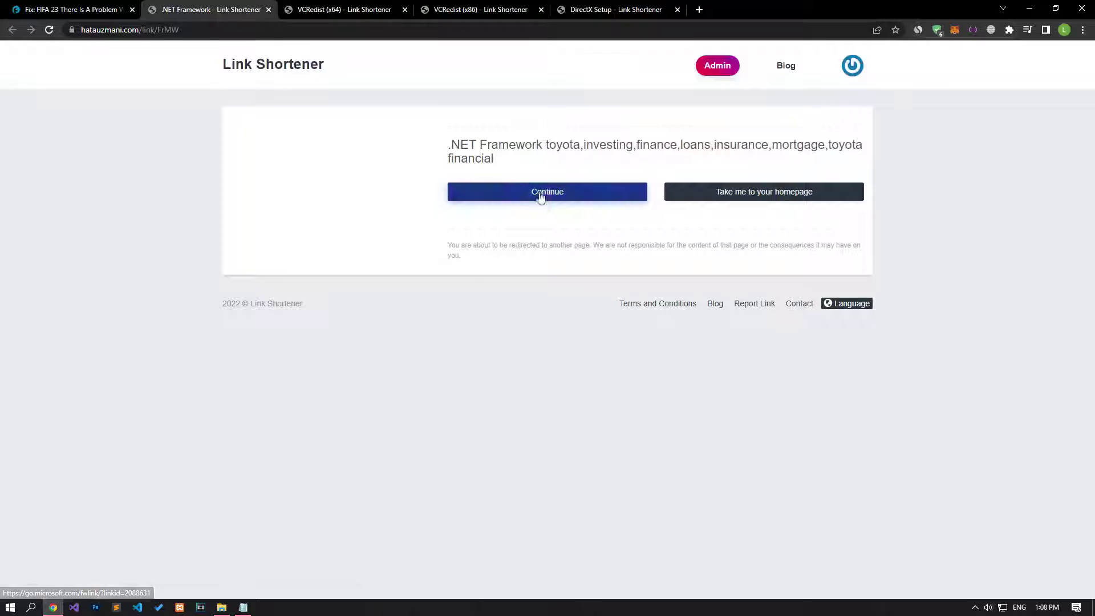
pyautogui.click(540, 194)
pyautogui.hotkey('ctrl', 'Tab')
pyautogui.hotkey('ctrl', 'Tab')
pyautogui.hotkey('ctrl', 'Tab')
pyautogui.click(557, 197)
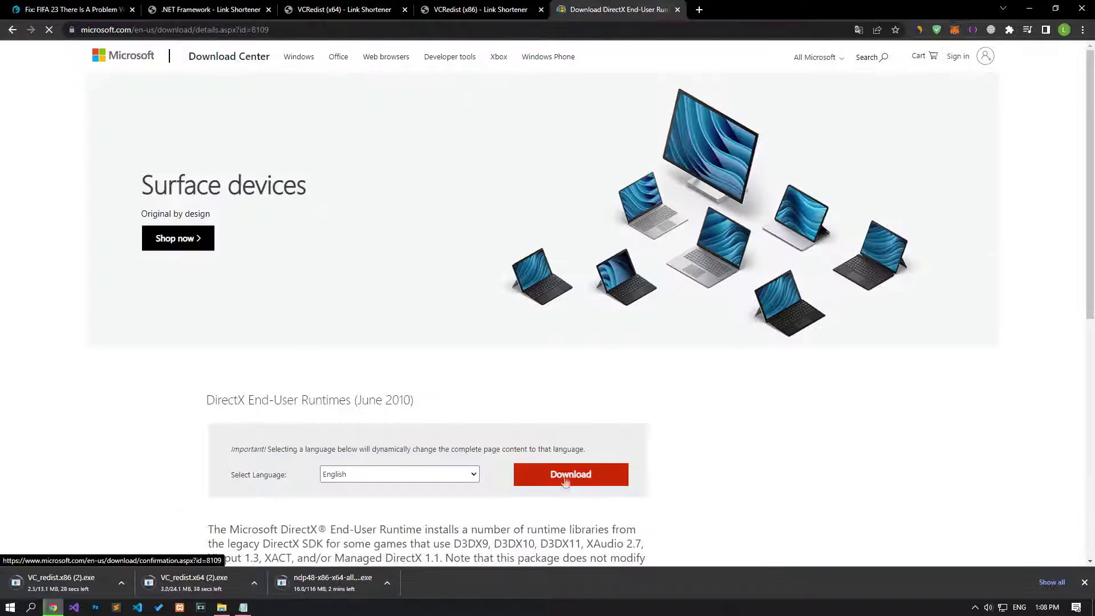
pyautogui.click(565, 478)
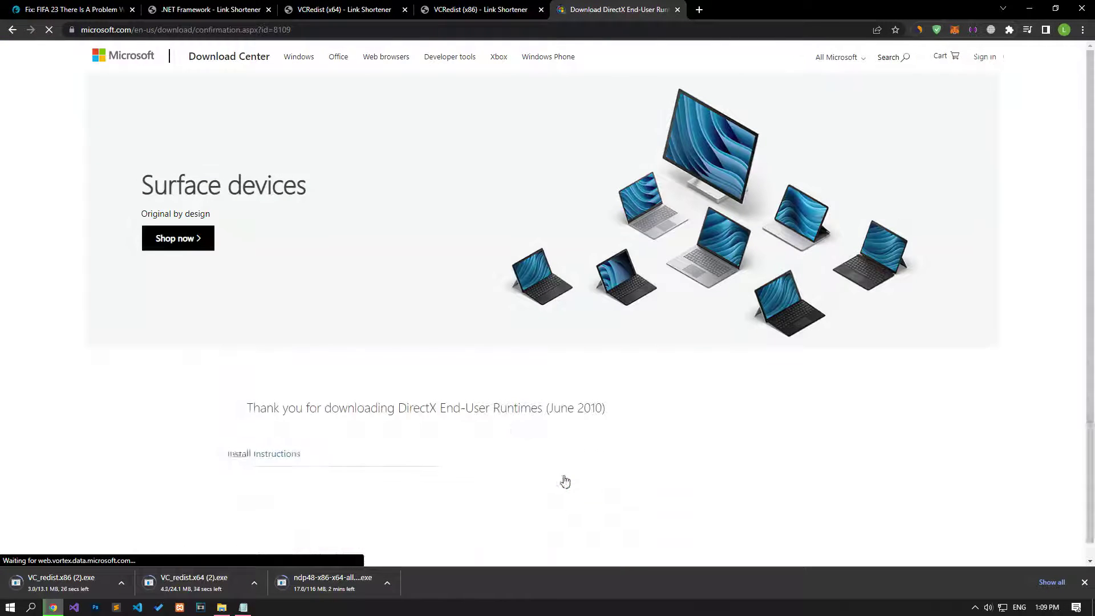
# - Cancel all the framework downloads and close the extra download tabs
pyautogui.click(215, 582)
pyautogui.click(520, 582)
pyautogui.click(547, 562)
pyautogui.click(254, 582)
pyautogui.click(285, 561)
pyautogui.click(121, 582)
pyautogui.click(154, 556)
pyautogui.click(1084, 582)
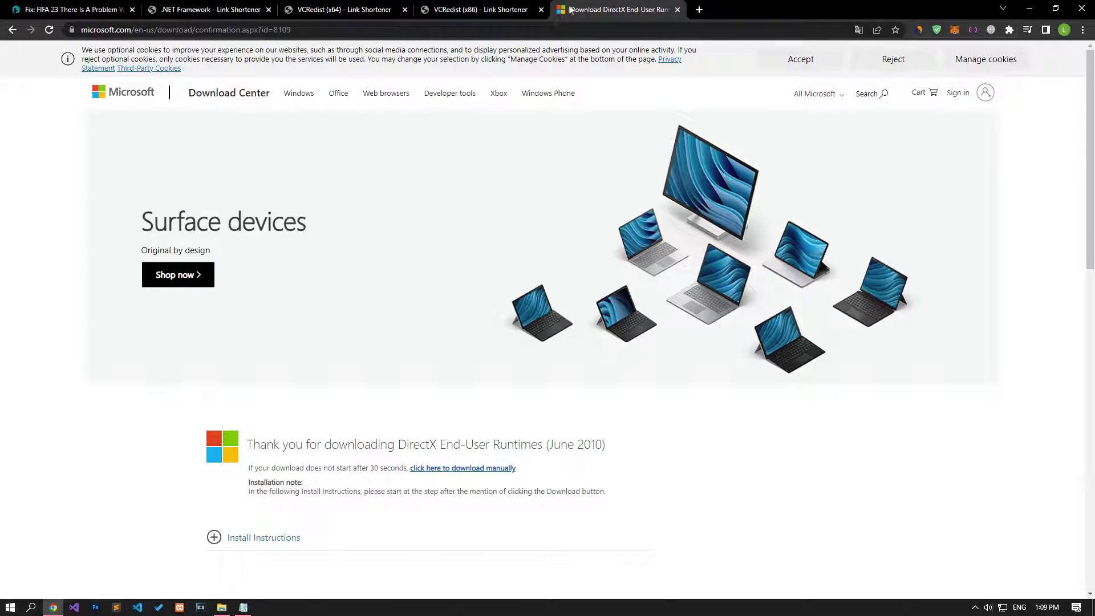
pyautogui.hotkey('ctrl', 'w')
pyautogui.hotkey('ctrl', 'w')
pyautogui.hotkey('ctrl', 'w')
pyautogui.hotkey('ctrl', 'w')
pyautogui.click(9, 606)
pyautogui.click(14, 585)
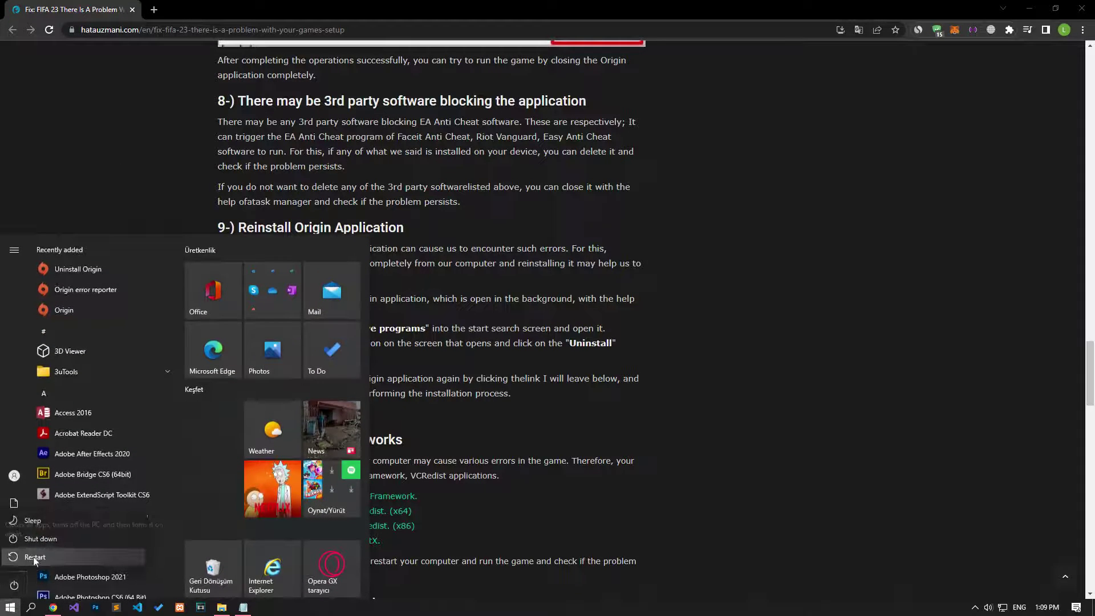
# - Check Add or remove programs for an installed Origin (356 MB), then close Settings
pyautogui.click(120, 212)
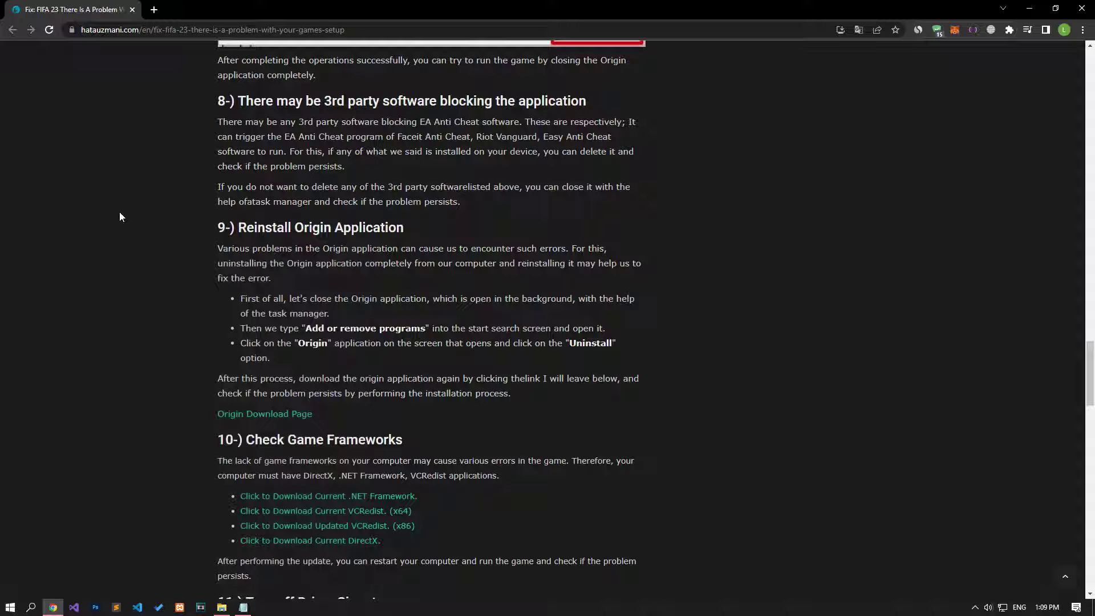
pyautogui.click(9, 608)
pyautogui.write('add')
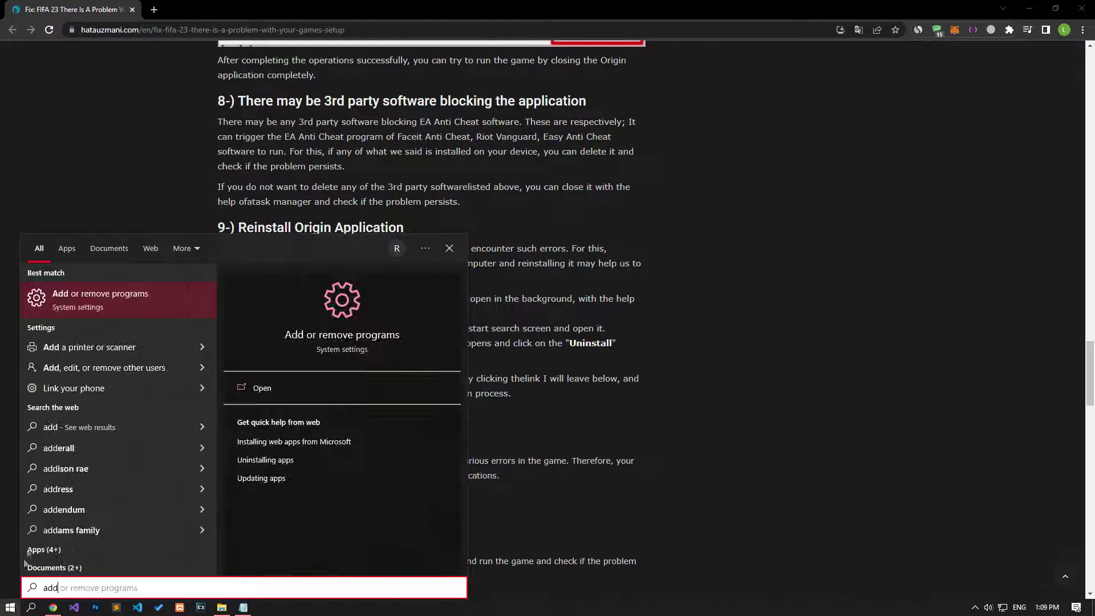
pyautogui.click(105, 299)
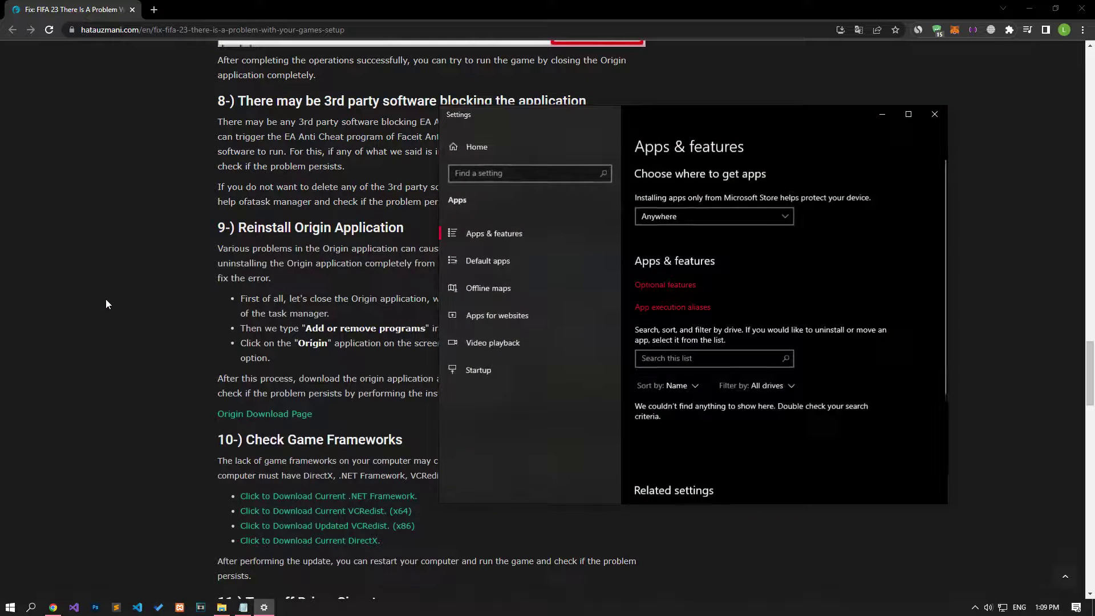
pyautogui.click(720, 358)
pyautogui.write('Origin')
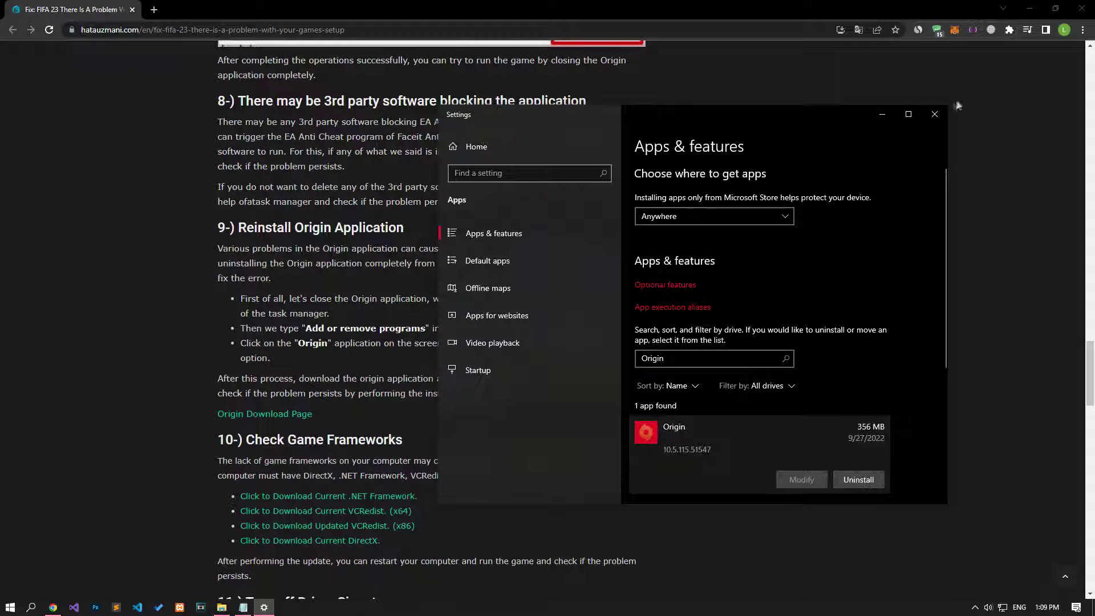
pyautogui.click(935, 114)
# - Start the Origin for Windows download from the article's Origin Download Page link
pyautogui.click(275, 416)
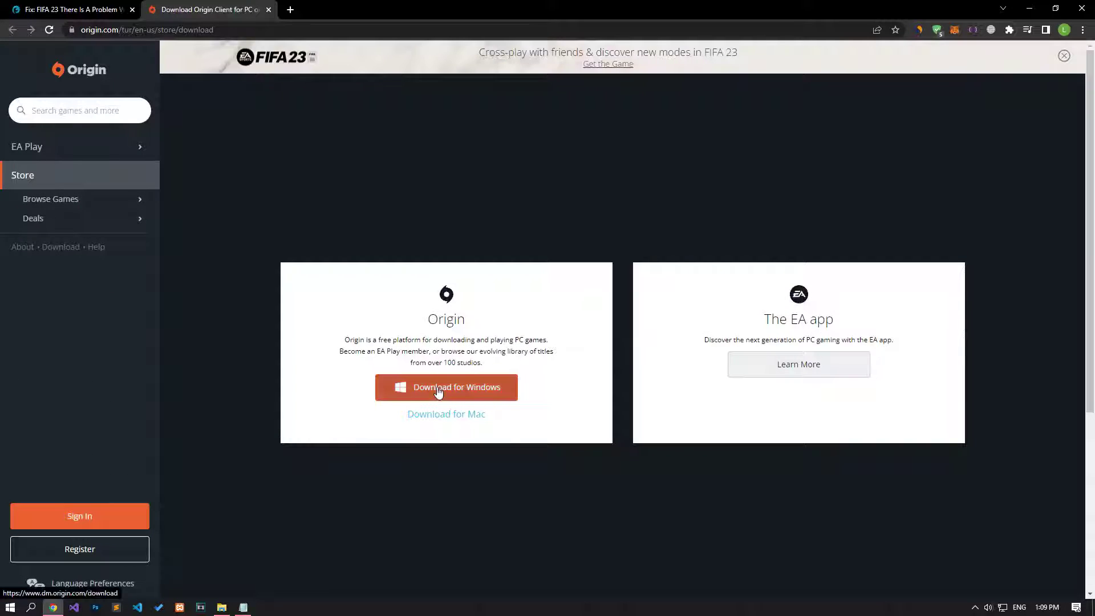
pyautogui.click(437, 392)
pyautogui.middleClick(248, 9)
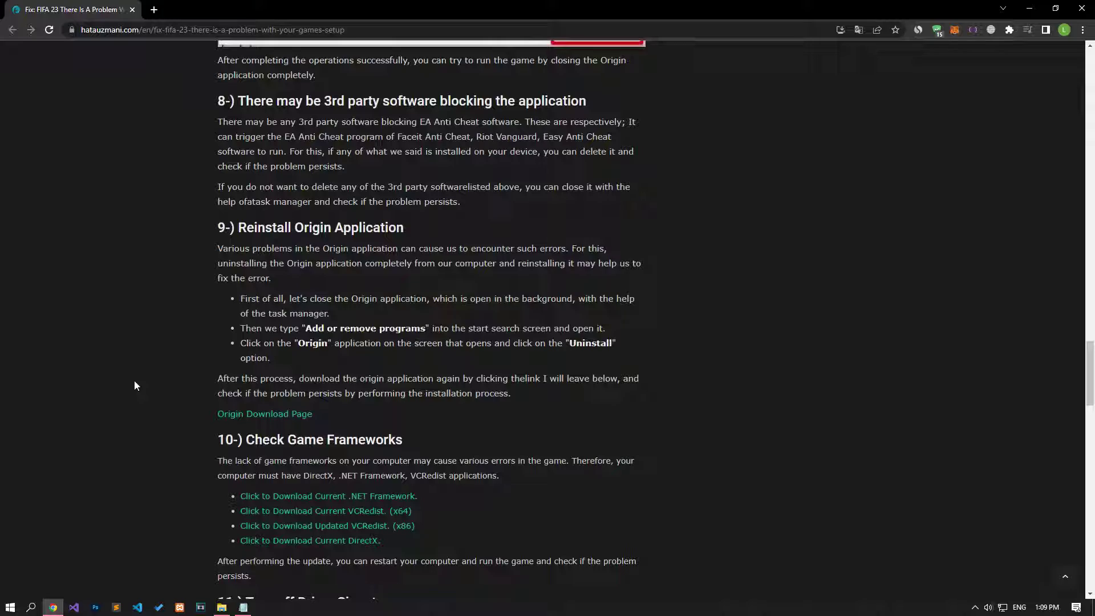
pyautogui.scroll(-8, 134, 381)
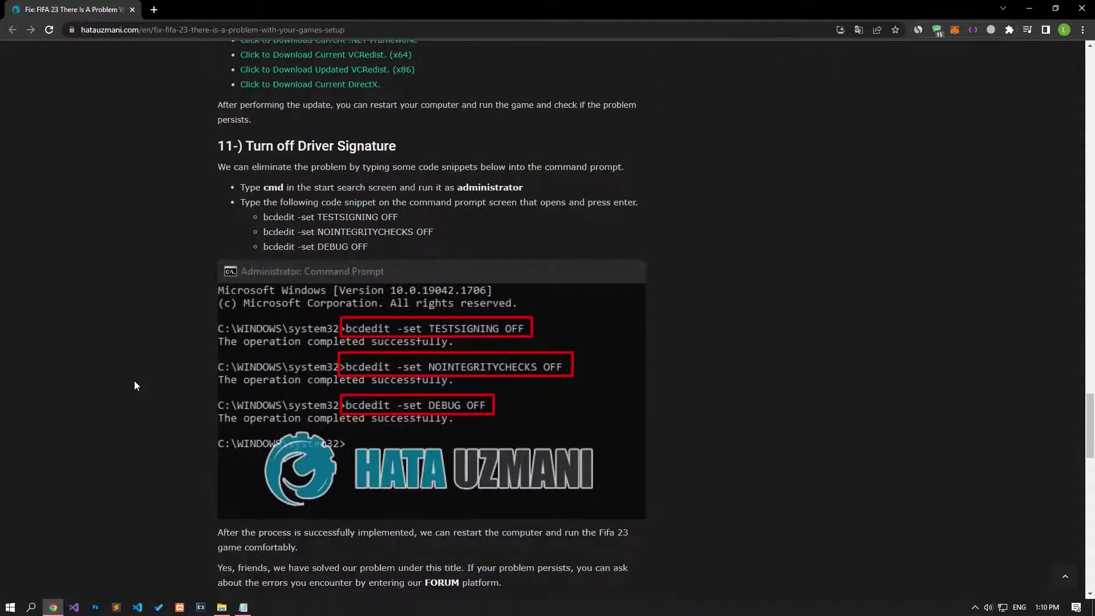
# - Run Command Prompt as administrator beside the FIFA 23 article
pyautogui.scroll(-1, 135, 380)
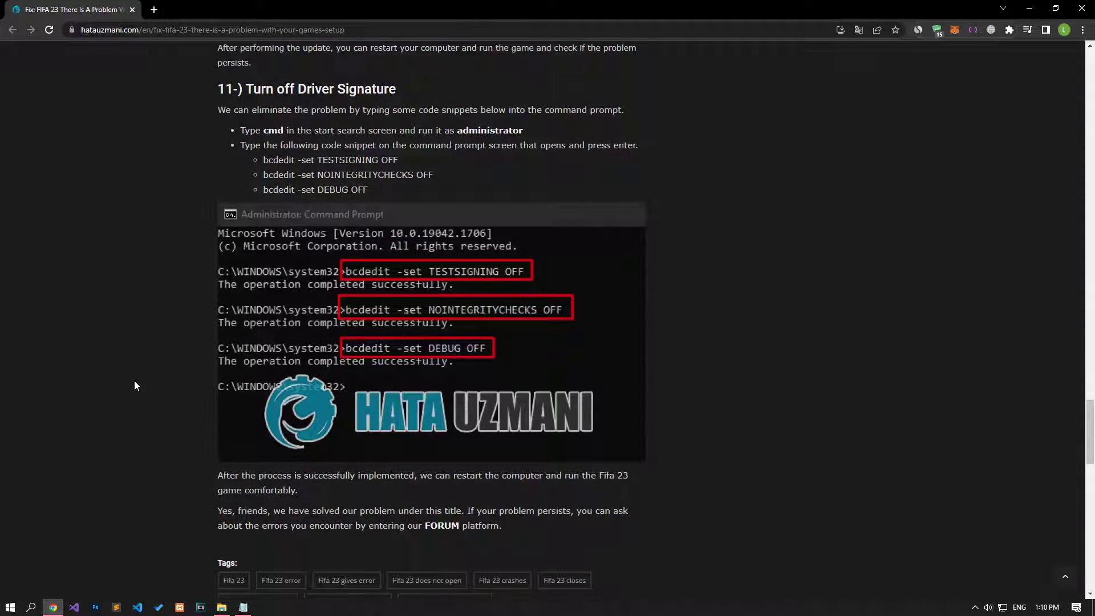
pyautogui.press('super')
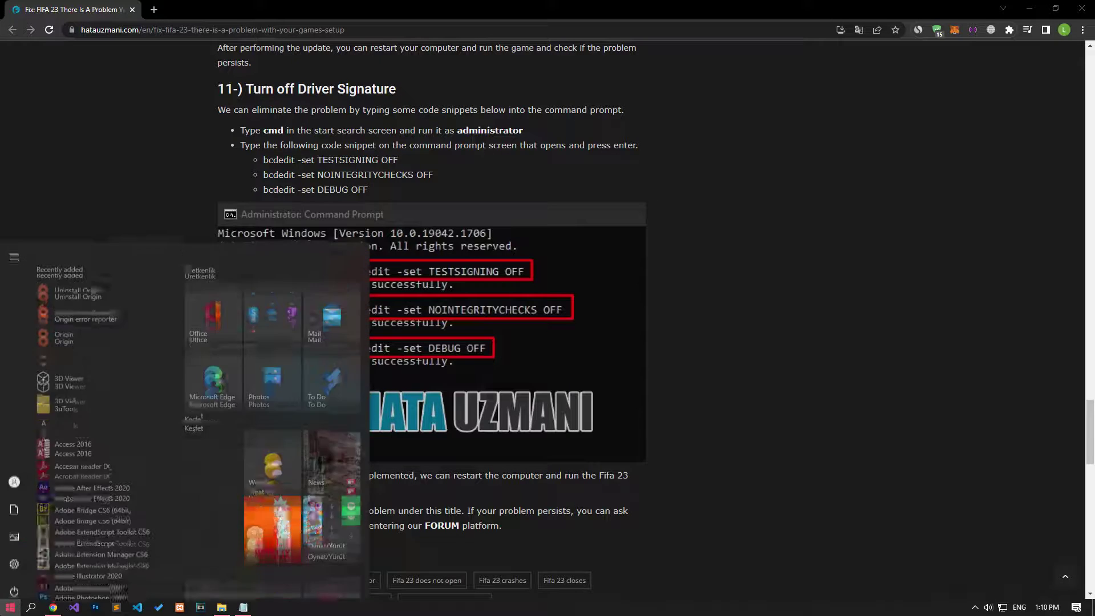
pyautogui.write('cmd')
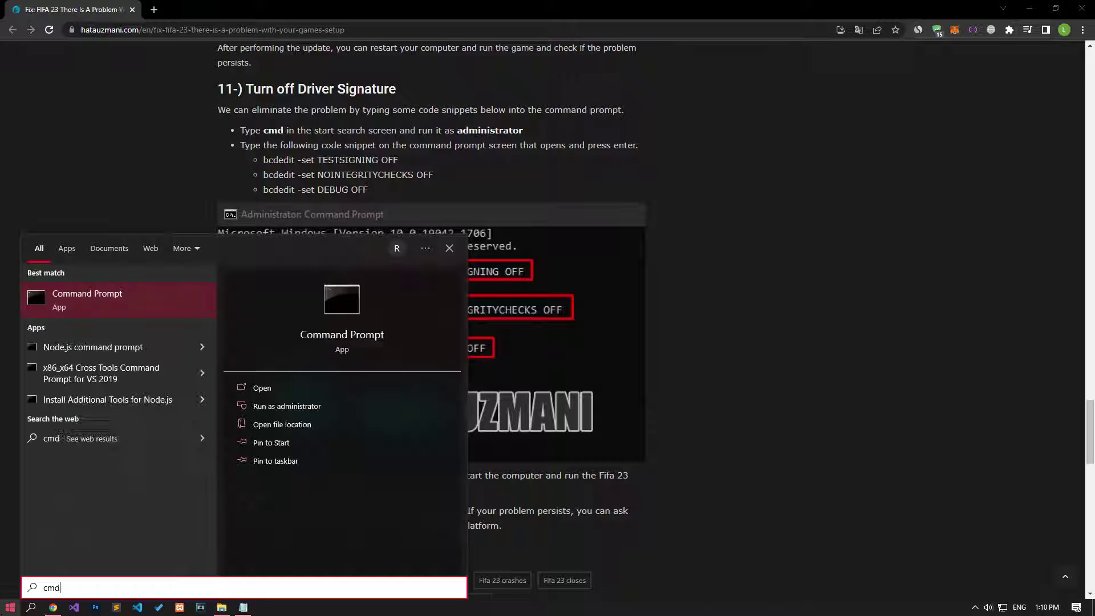
pyautogui.rightClick(95, 308)
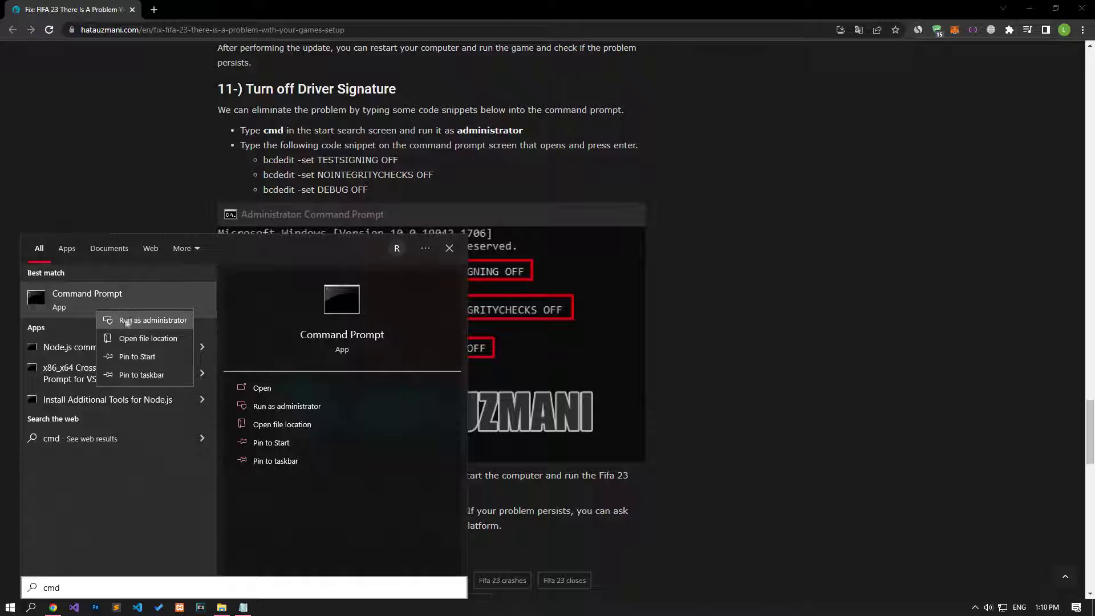
pyautogui.click(132, 321)
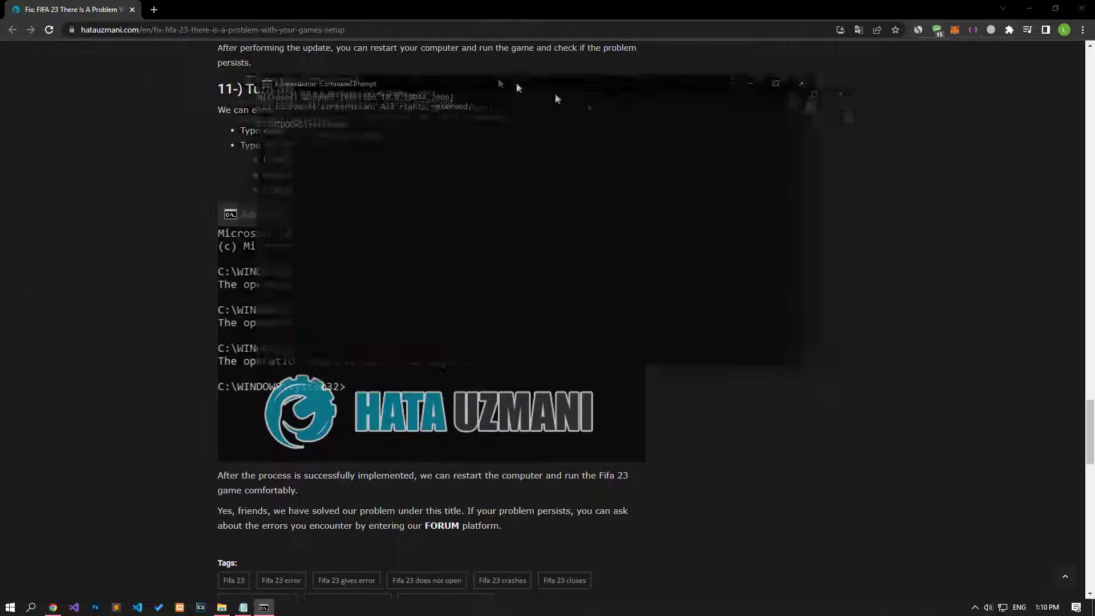
pyautogui.moveTo(513, 77); pyautogui.dragTo(767, 170)
pyautogui.moveTo(414, 159)
pyautogui.mouseDown()
pyautogui.moveTo(245, 142)
pyautogui.moveTo(421, 162)
pyautogui.mouseUp()
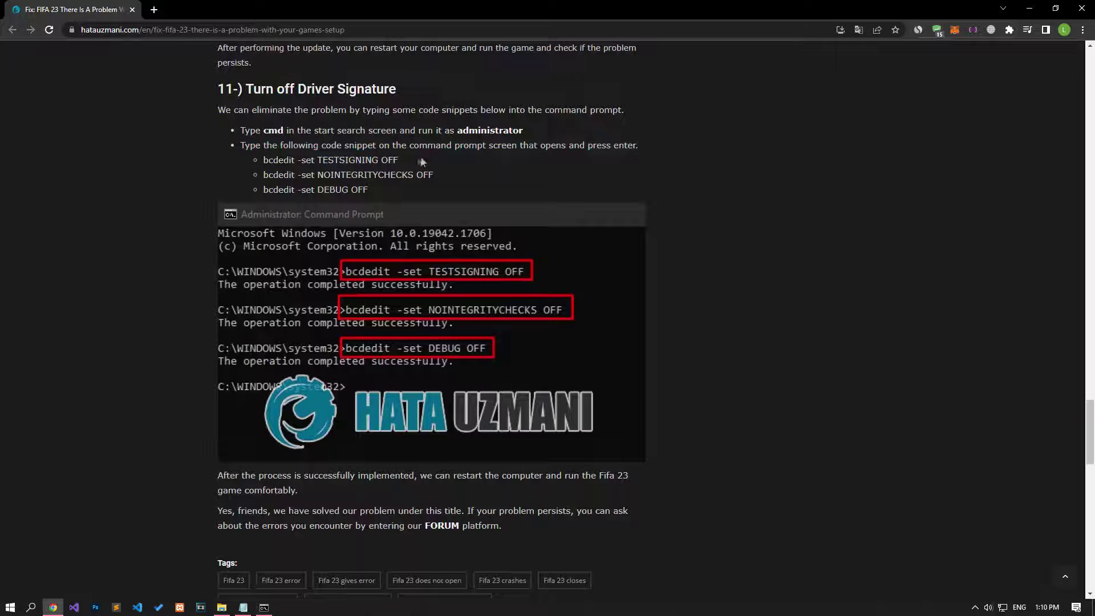
# - Run bcdedit -set TESTSIGNING OFF and bcdedit -set NOINTEGRITYCHECKS OFF from the article
pyautogui.tripleClick(365, 164)
pyautogui.hotkey('ctrl', 'c')
pyautogui.hotkey('alt', 'Tab')
pyautogui.rightClick(566, 247)
pyautogui.press('Return')
pyautogui.moveTo(420, 174); pyautogui.dragTo(264, 178)
pyautogui.hotkey('ctrl', 'c')
pyautogui.hotkey('alt', 'Tab')
pyautogui.rightClick(596, 264)
pyautogui.press('Return')
# - Run bcdedit -set DEBUG OFF, then close Command Prompt and open the Start power options
pyautogui.hotkey('alt', 'Tab')
pyautogui.moveTo(368, 190); pyautogui.dragTo(260, 189)
pyautogui.hotkey('ctrl', 'c')
pyautogui.hotkey('alt', 'Tab')
pyautogui.rightClick(585, 227)
pyautogui.press('Return')
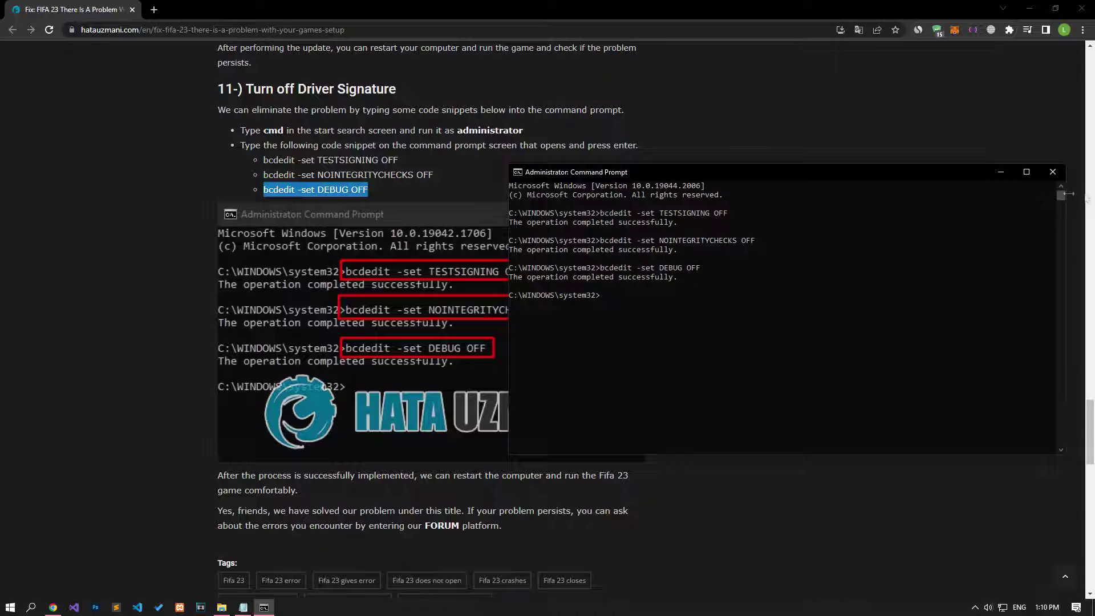
pyautogui.click(1052, 172)
pyautogui.click(5, 607)
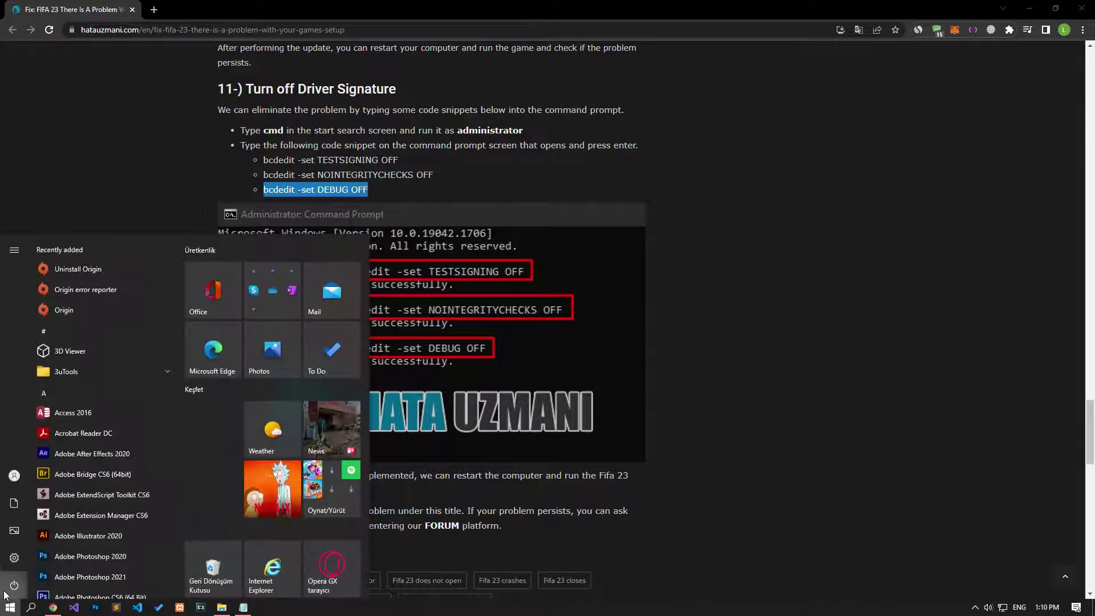
pyautogui.click(14, 586)
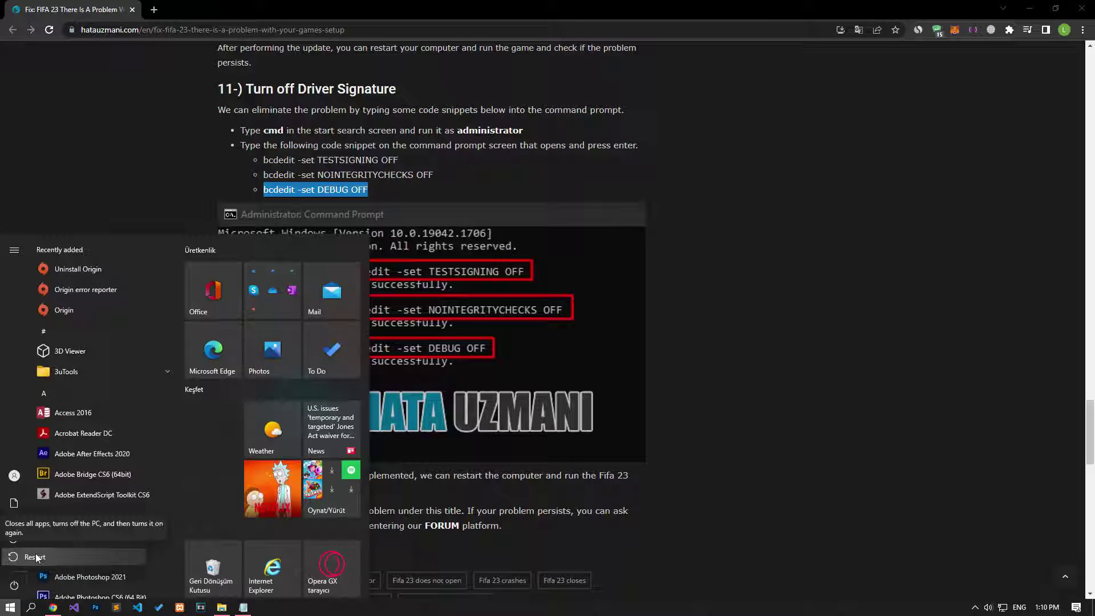